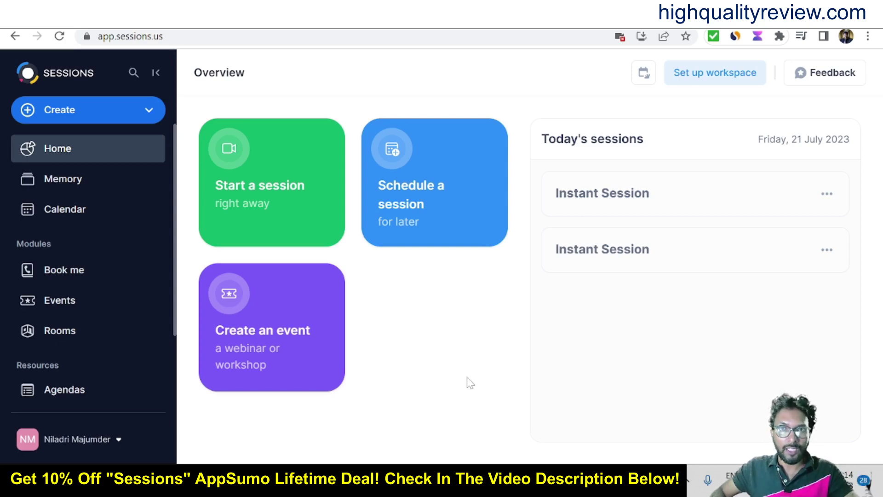
On the AppSumo Sessions deal, note the $49 lifetime price and scroll to Plans & features
left_click(717, 18)
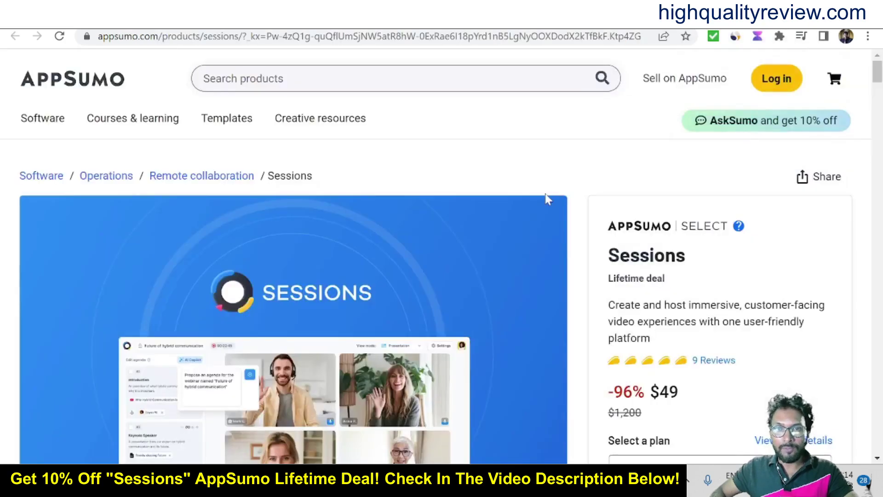
scroll(741, 292, "down", 3)
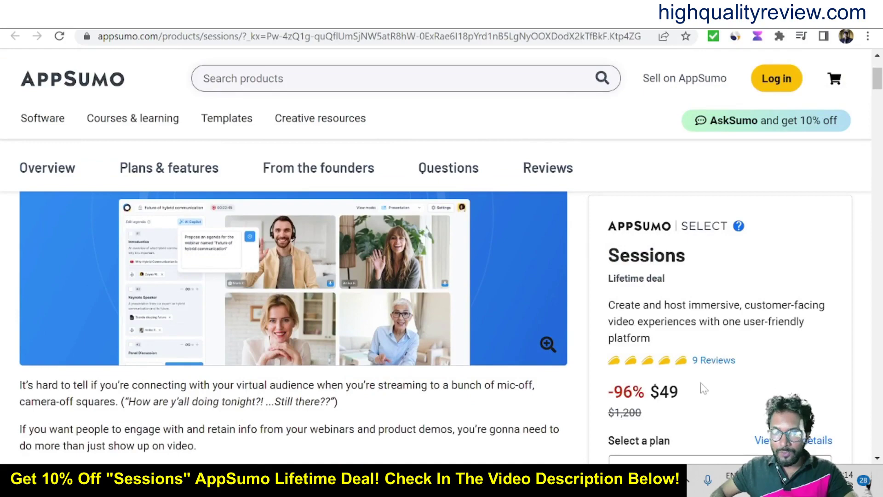
double_click(664, 392)
left_click(715, 392)
scroll(534, 345, "down", 5)
scroll(510, 338, "down", 4)
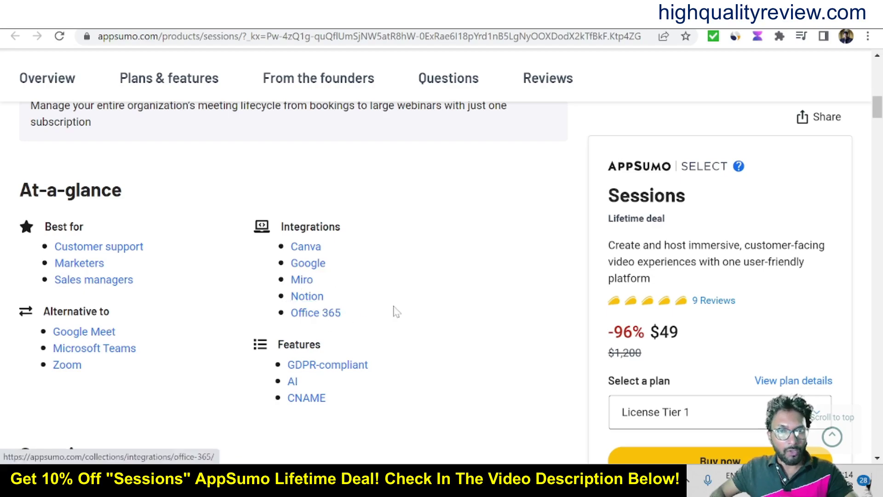
scroll(401, 311, "down", 15)
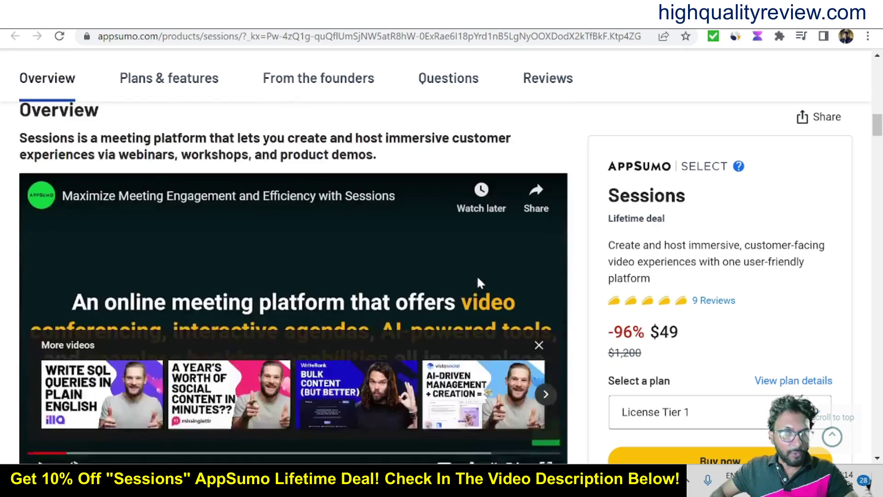
scroll(480, 283, "down", 20)
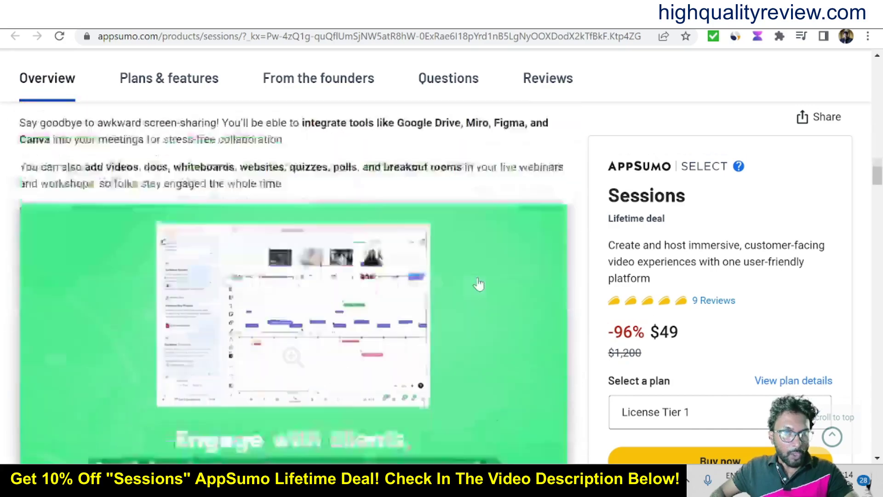
scroll(478, 283, "down", 20)
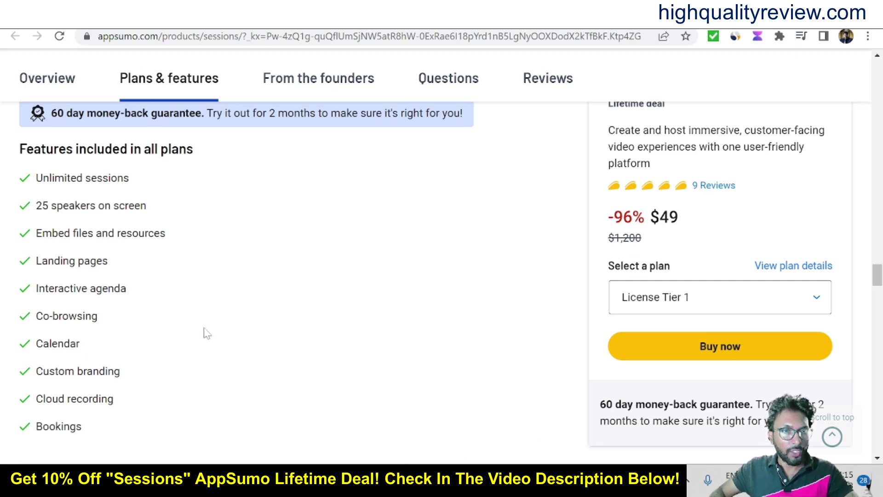
Review the License Tier 1–3 cards and check the other-tier dropdown without changing tier
scroll(204, 333, "up", 3)
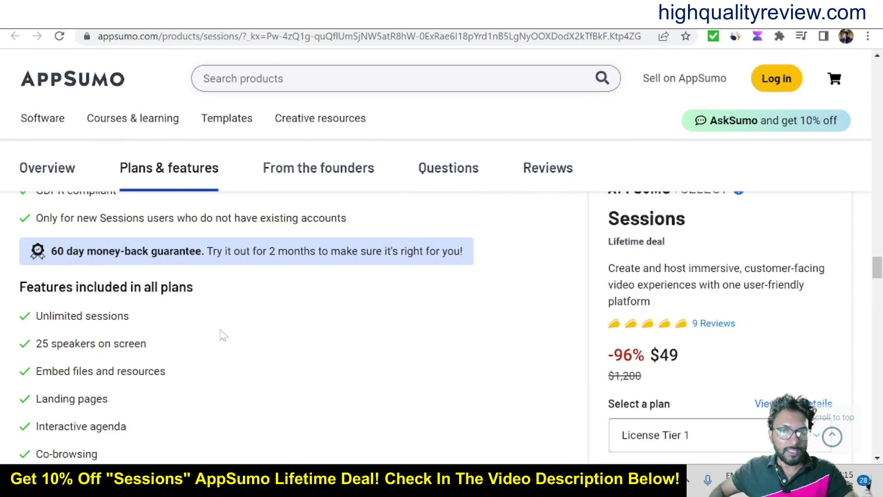
scroll(388, 315, "down", 8)
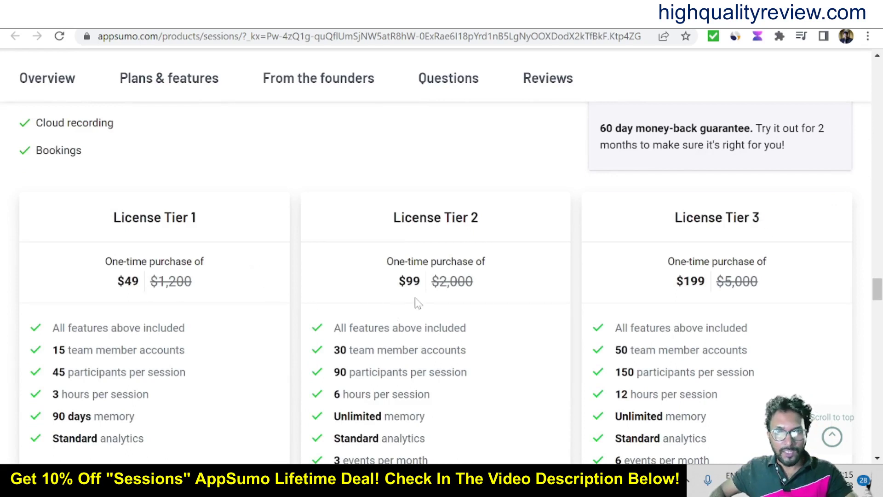
scroll(699, 285, "down", 1)
scroll(576, 366, "down", 3)
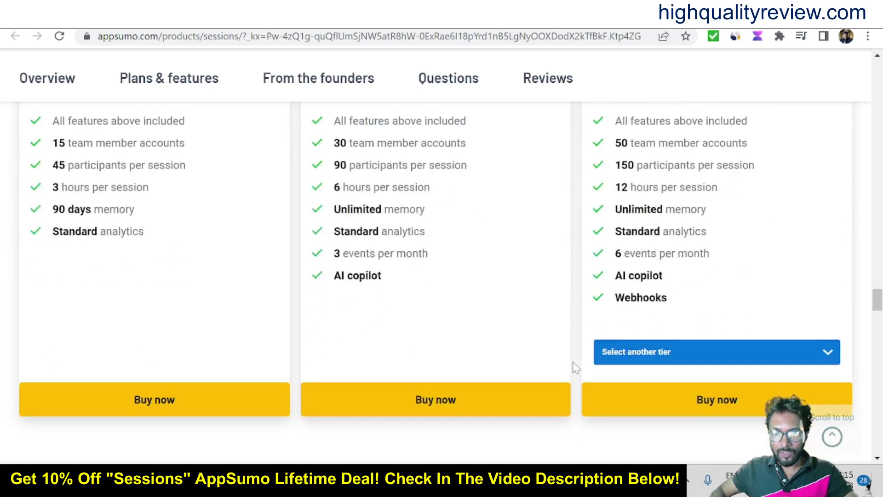
left_click(658, 354)
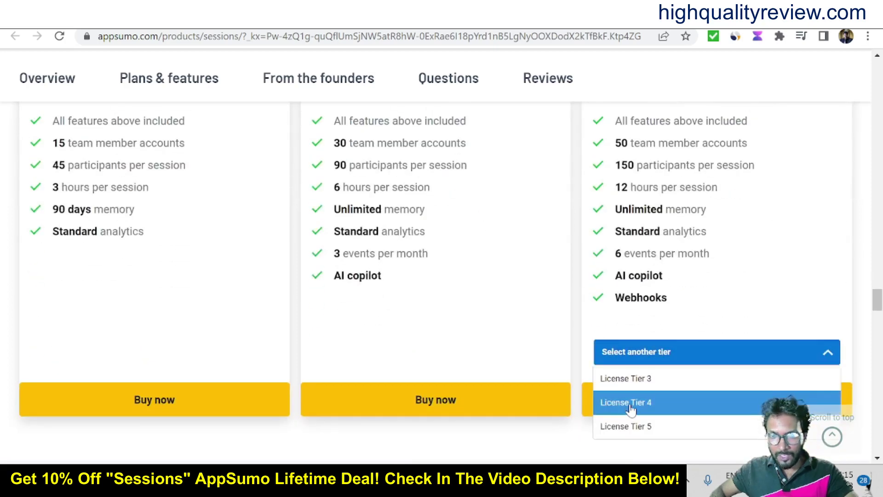
left_click(492, 317)
scroll(165, 300, "up", 1)
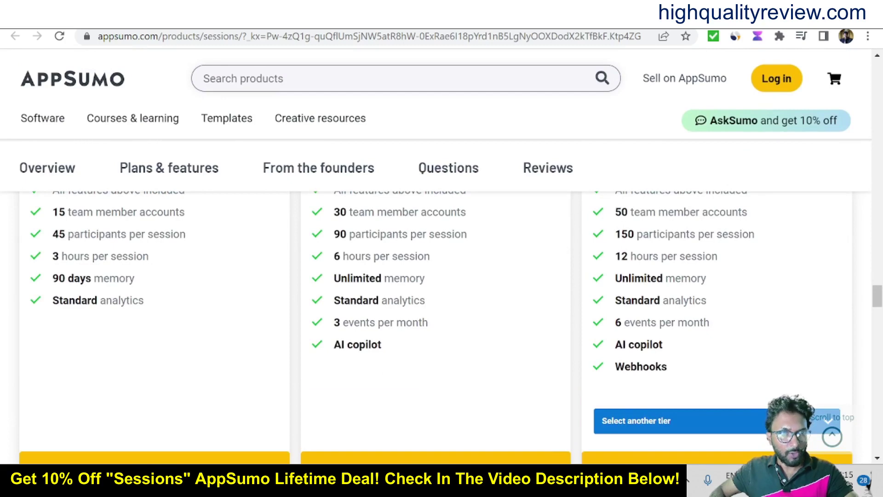
scroll(218, 297, "up", 1)
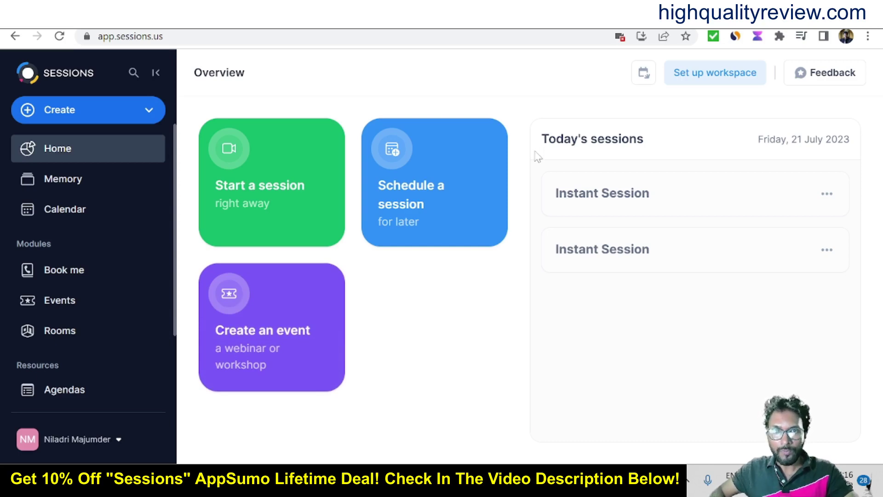
Start an instant session with microphone access blocked and copy its invite link
left_click(264, 183)
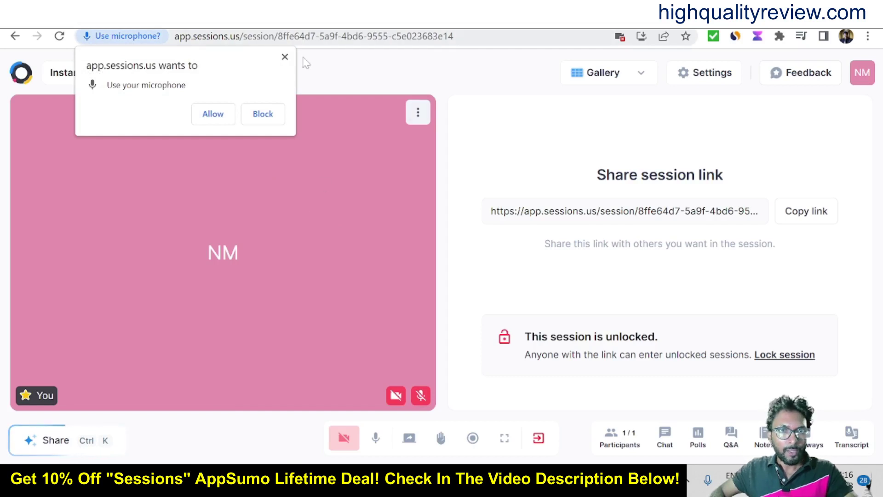
left_click(284, 58)
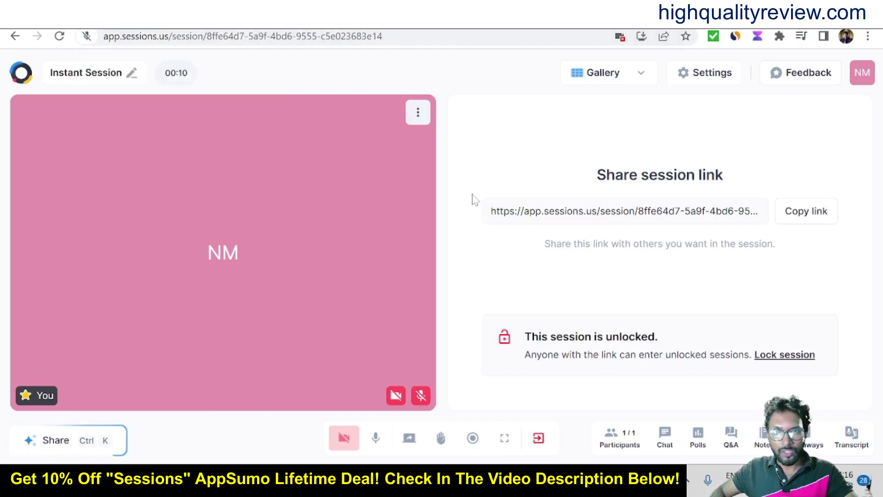
left_click(800, 214)
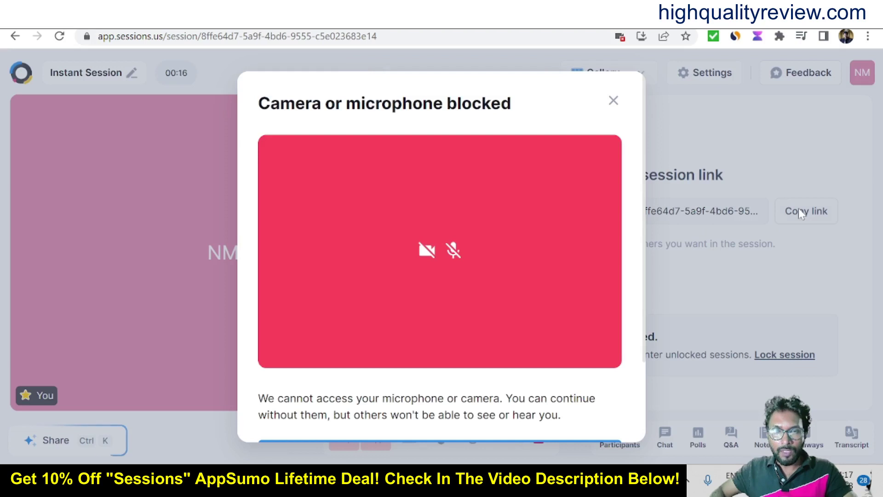
left_click(614, 100)
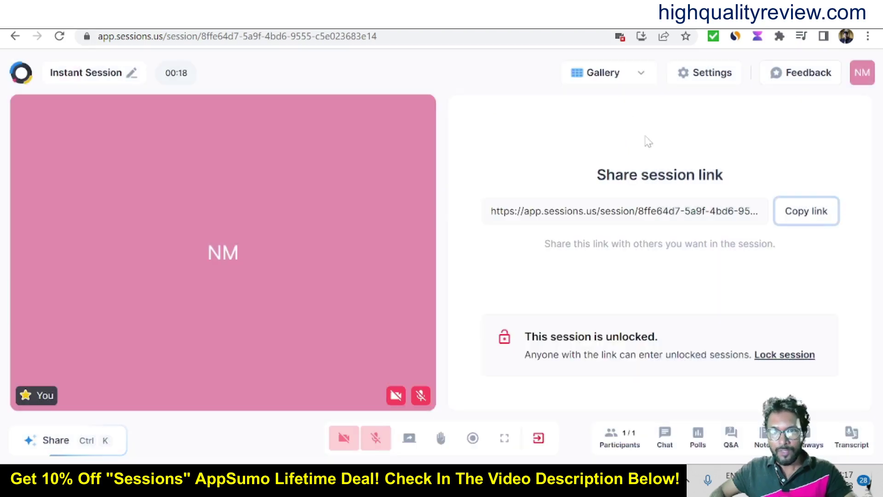
left_click(809, 218)
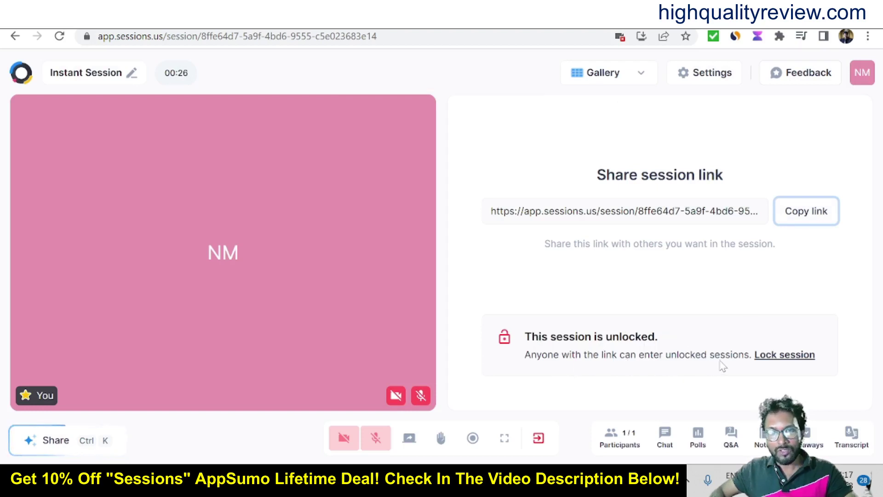
Lock the session so guests must request access, then check view modes and open Settings
left_click(772, 357)
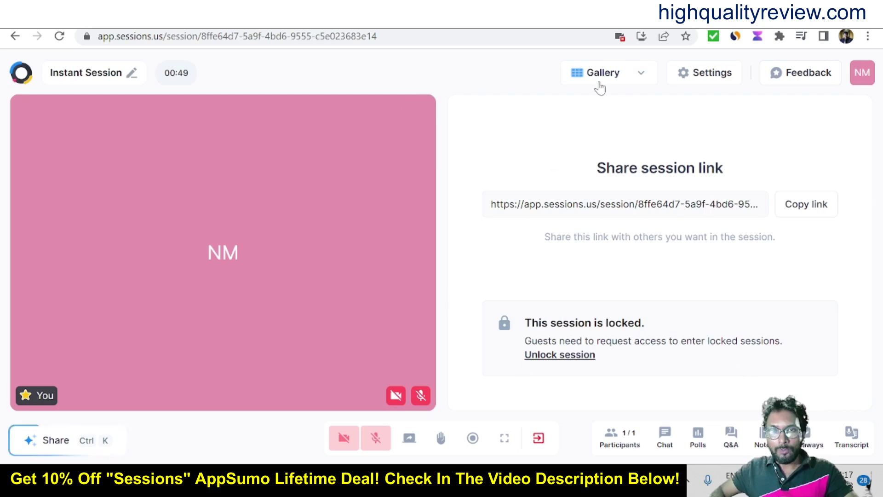
left_click(591, 77)
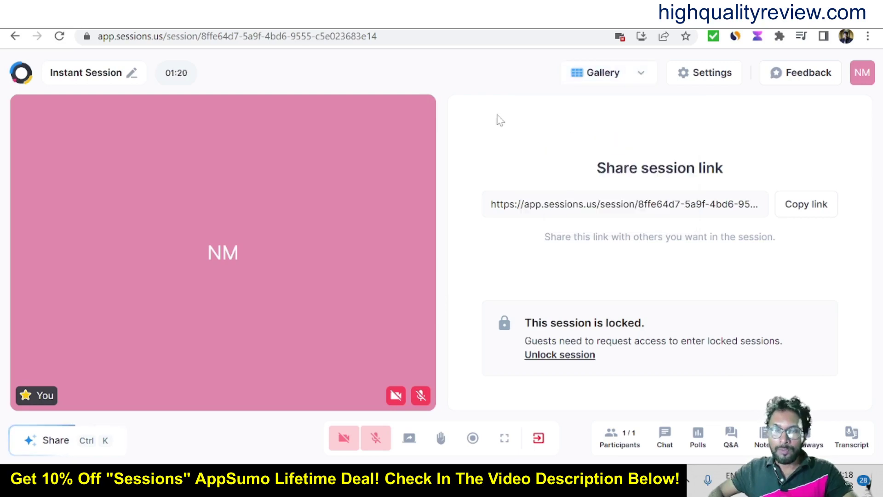
left_click(695, 79)
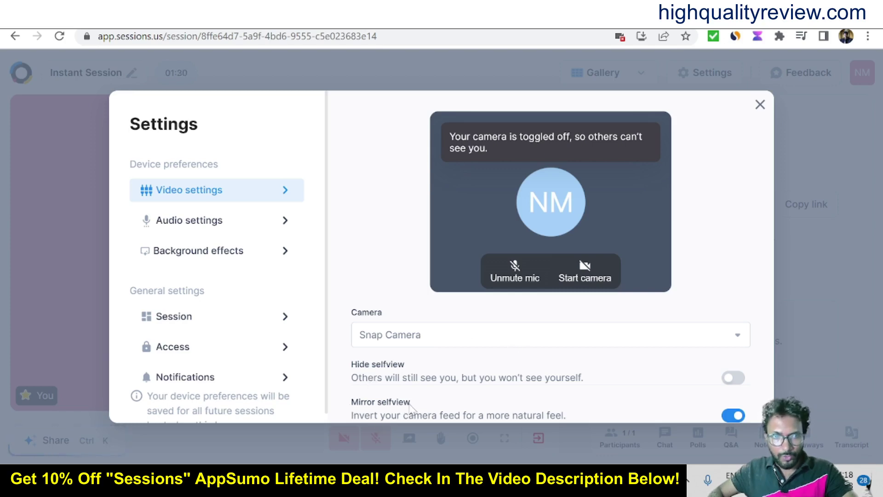
Turn on background noise reduction in the audio settings
left_click(208, 223)
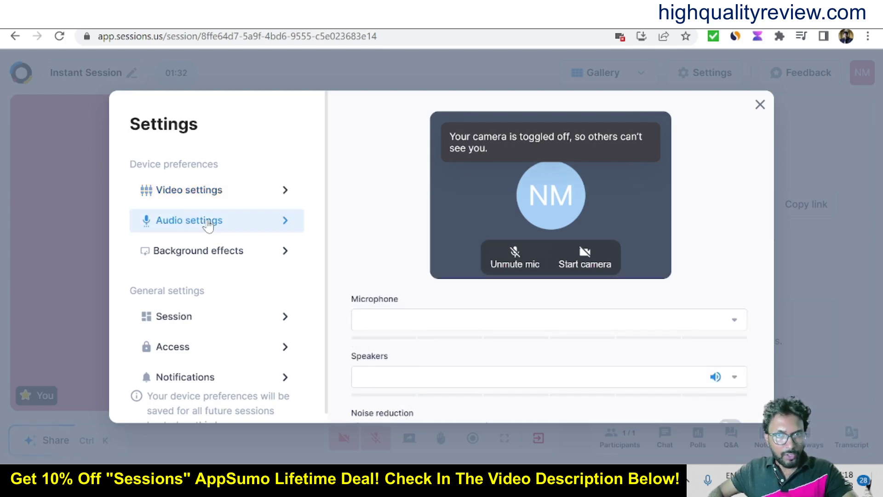
scroll(585, 336, "down", 1)
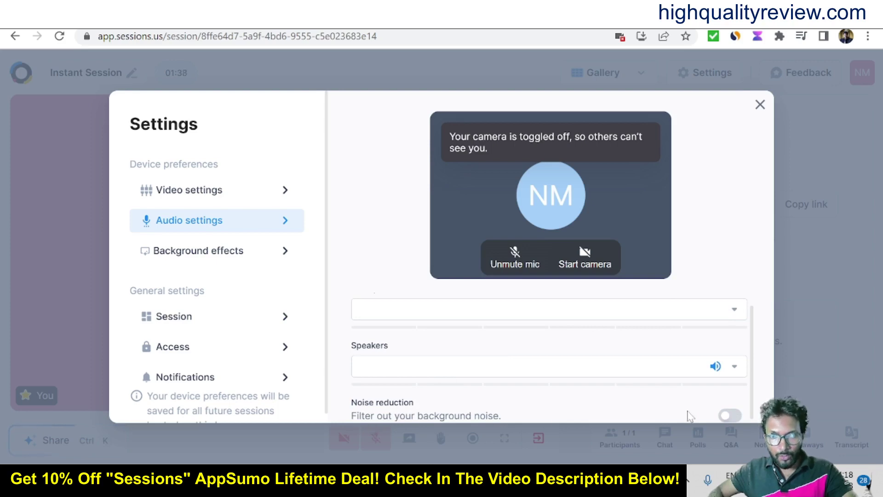
left_click(723, 416)
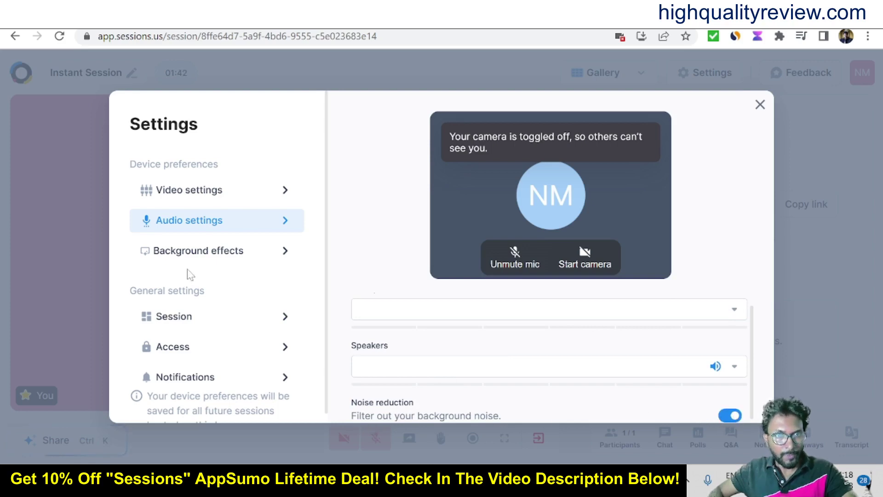
Try no, light and strong background blur, then set Peaceful Baby Room as a custom background
left_click(177, 252)
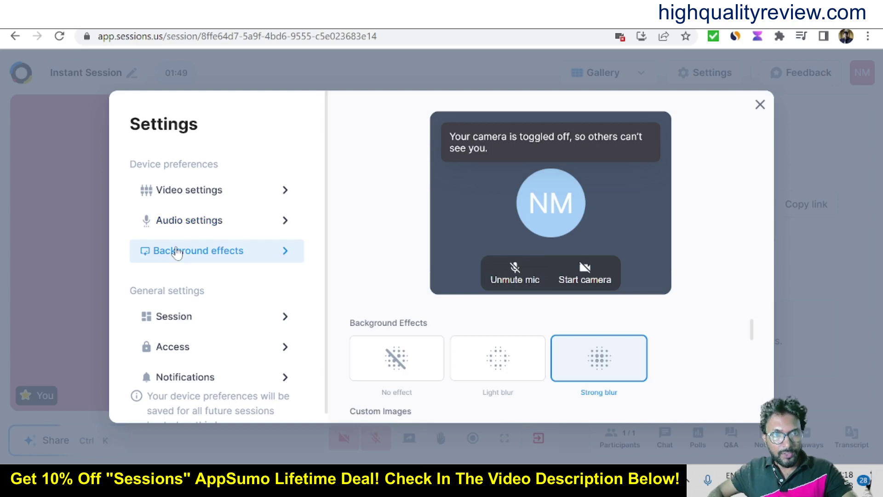
left_click(391, 358)
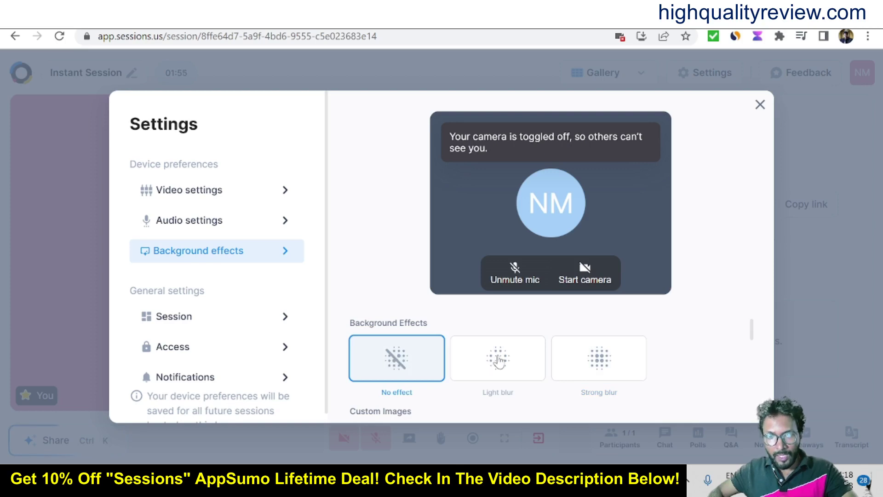
left_click(499, 361)
left_click(616, 363)
scroll(717, 349, "down", 1)
scroll(718, 350, "down", 3)
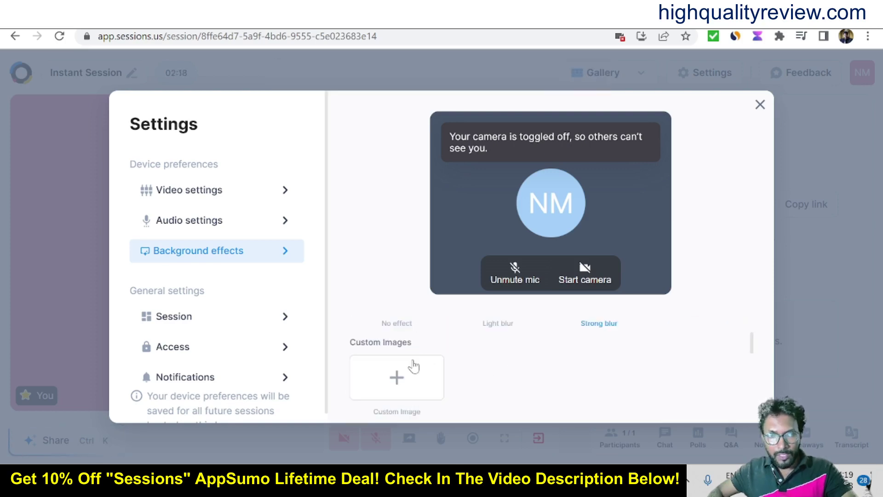
left_click(398, 378)
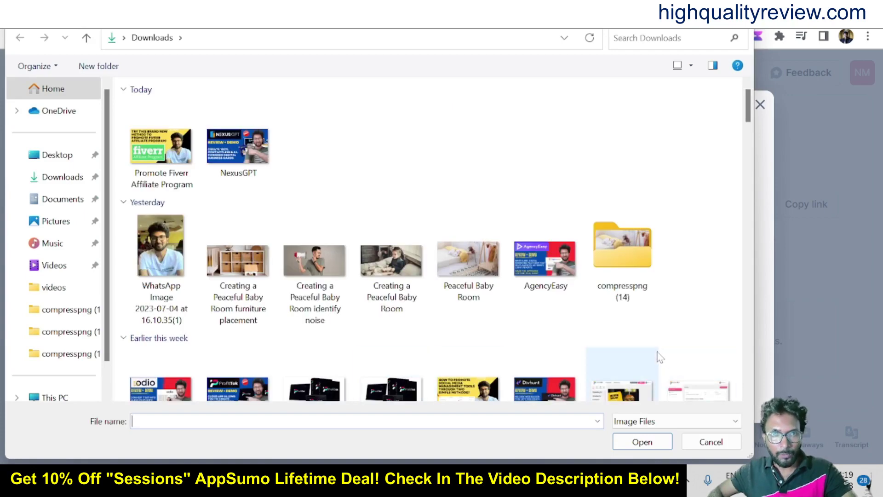
double_click(462, 257)
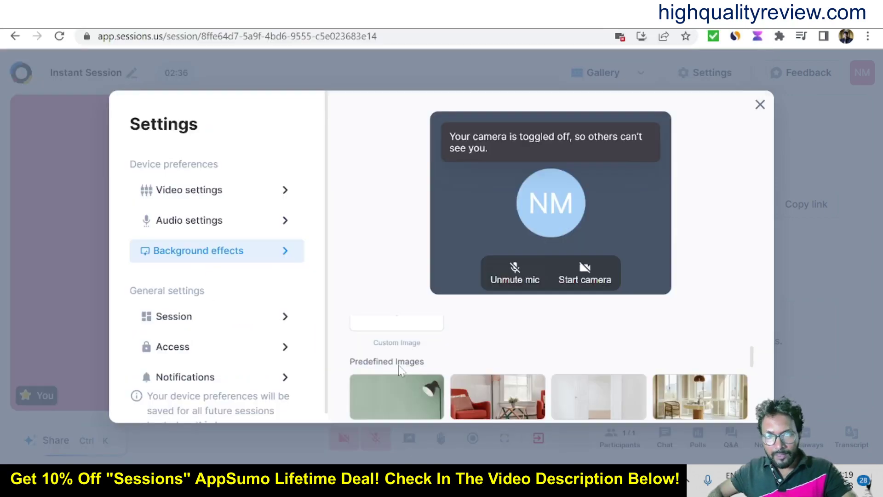
Try several predefined backgrounds, settle on plant-and-sofa, and go to the Session settings page
scroll(484, 371, "down", 2)
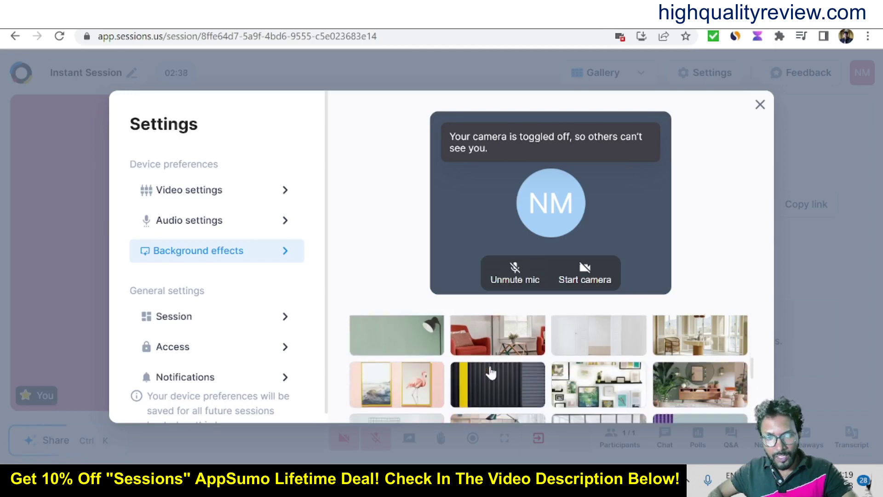
left_click(598, 341)
left_click(694, 332)
left_click(400, 391)
left_click(498, 382)
left_click(624, 385)
left_click(708, 387)
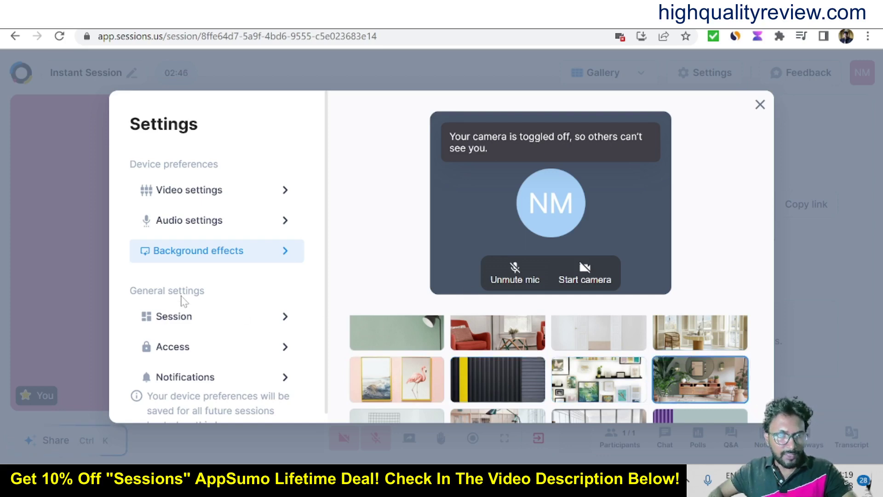
left_click(170, 317)
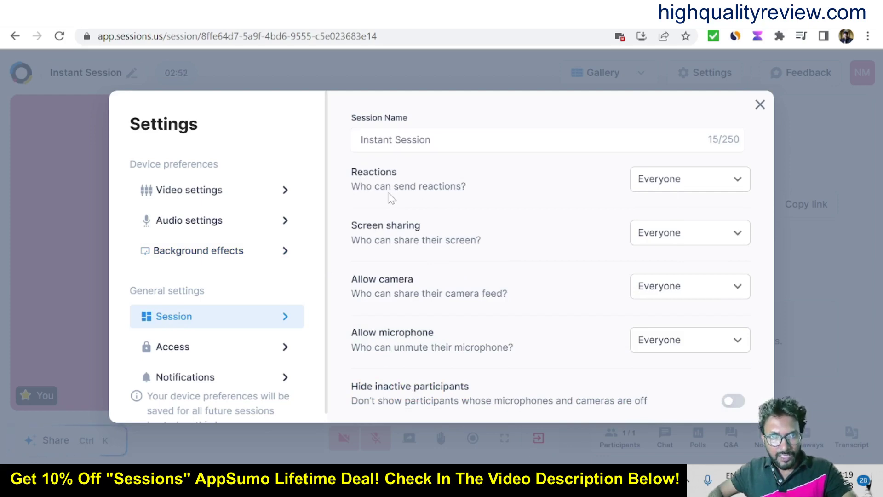
Keep reactions allowed for Everyone, review Access and Notifications, then close Settings
left_click(663, 180)
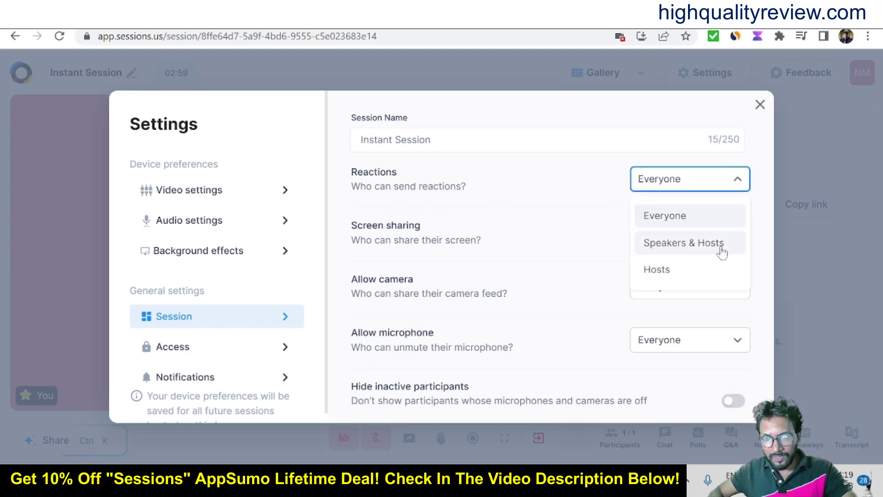
left_click(382, 242)
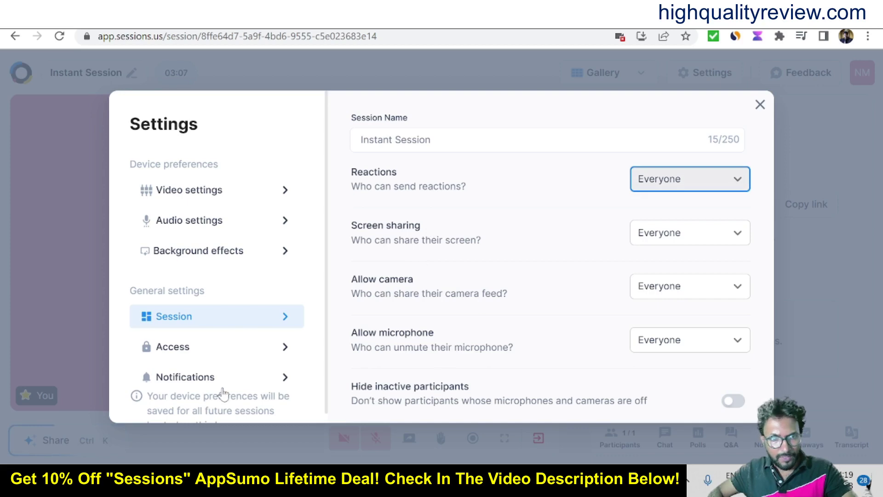
left_click(183, 354)
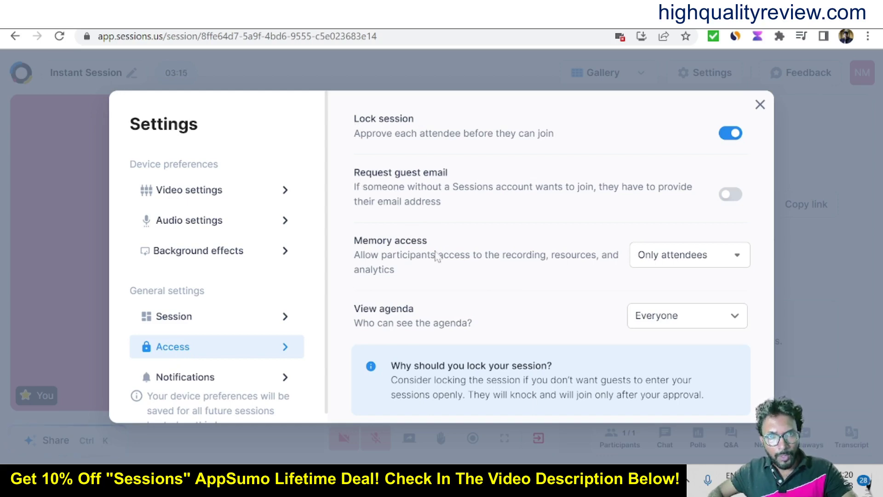
left_click(204, 374)
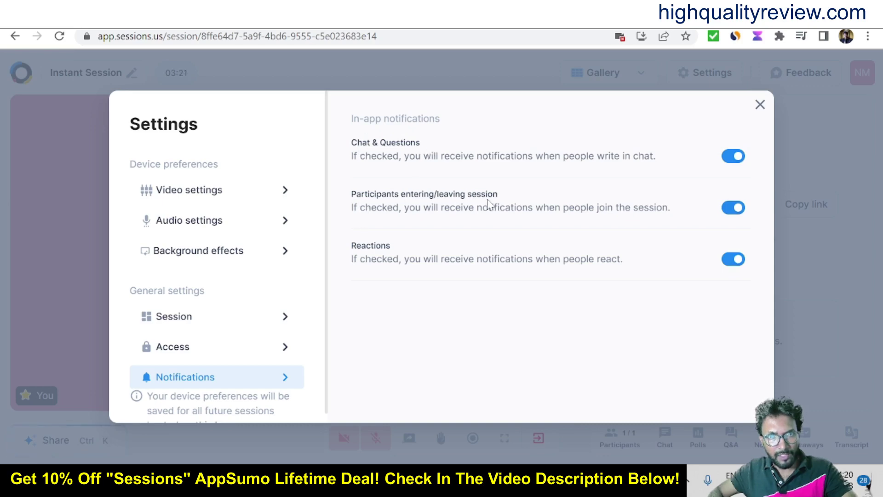
left_click(759, 105)
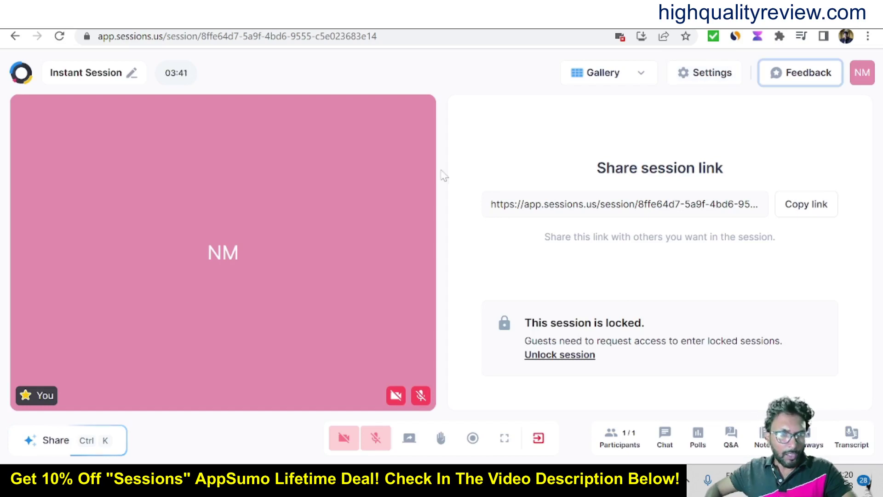
Upload 2.pdf from Downloads through Share a file and present it in the session
left_click(55, 444)
left_click(54, 444)
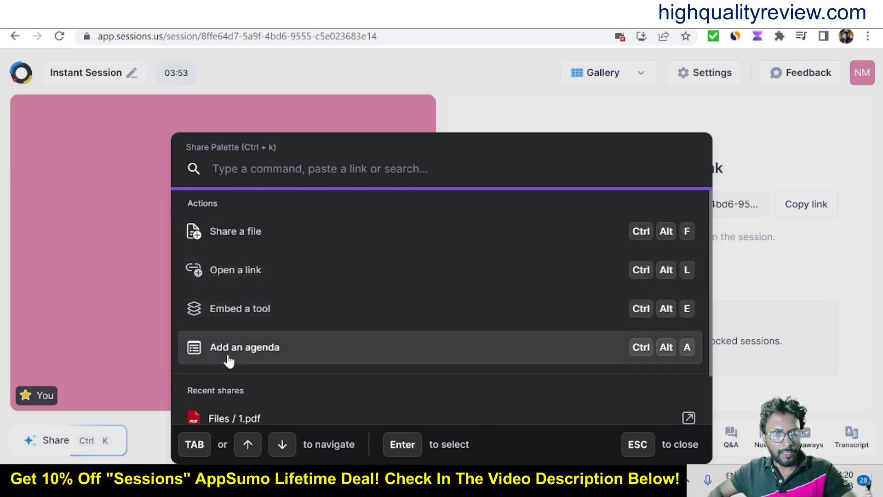
left_click(251, 232)
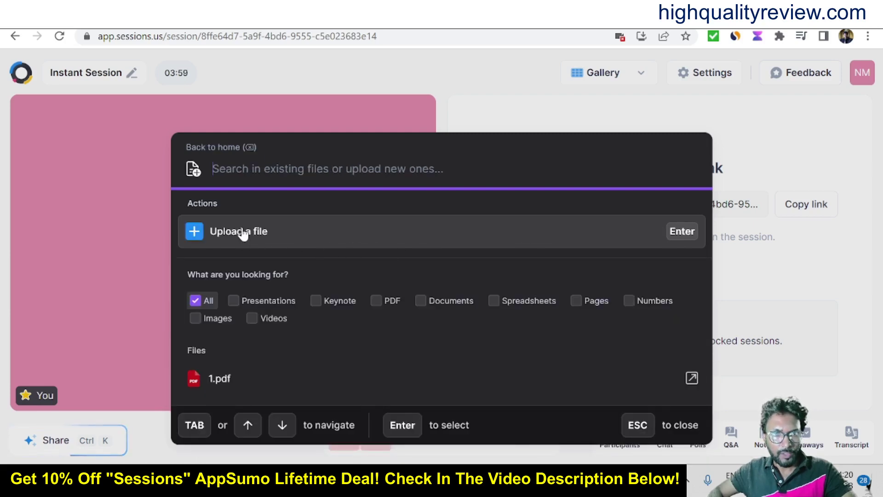
left_click(244, 232)
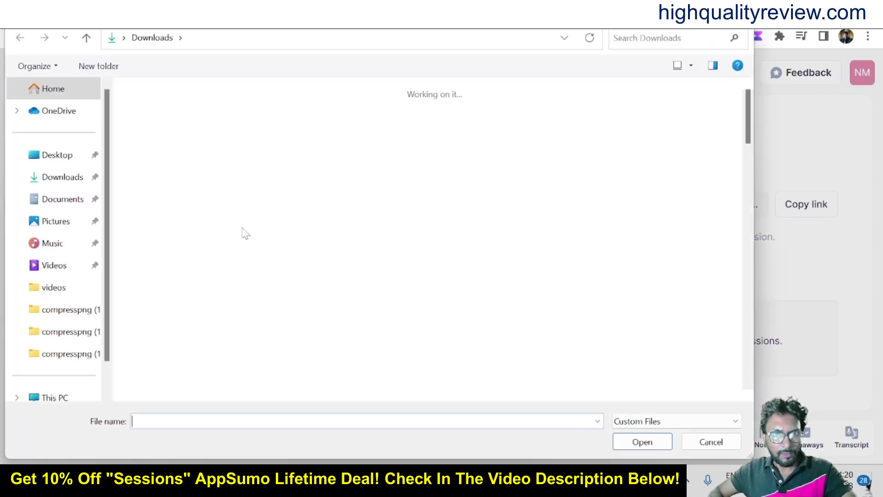
scroll(437, 305, "down", 10)
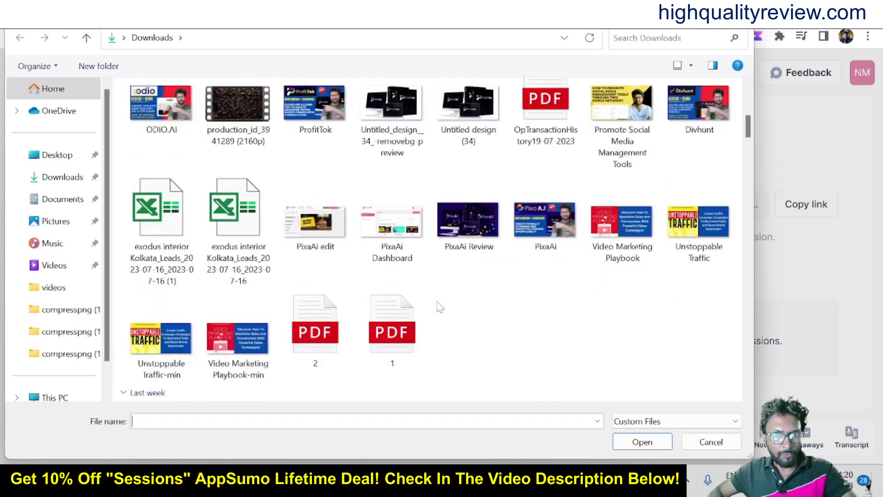
left_click(319, 330)
left_click(628, 445)
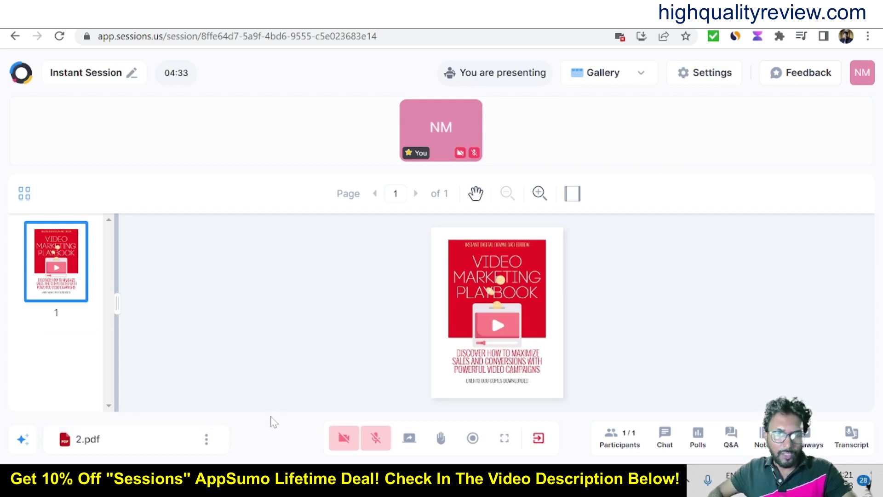
Remove the shared 2.pdf from the session and reopen the Share palette
left_click(206, 440)
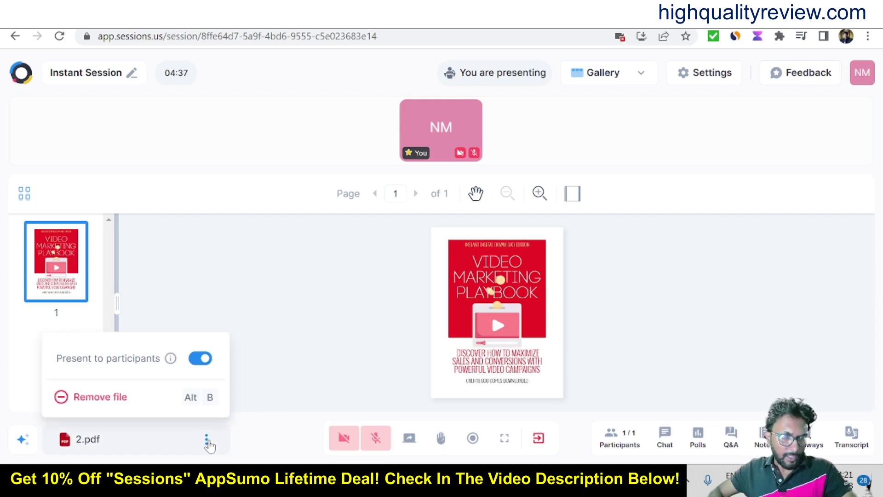
left_click(103, 400)
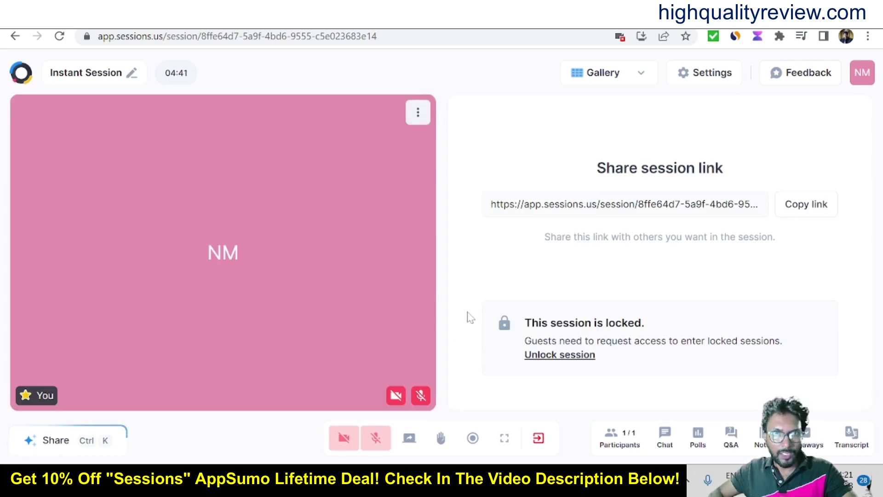
left_click(54, 442)
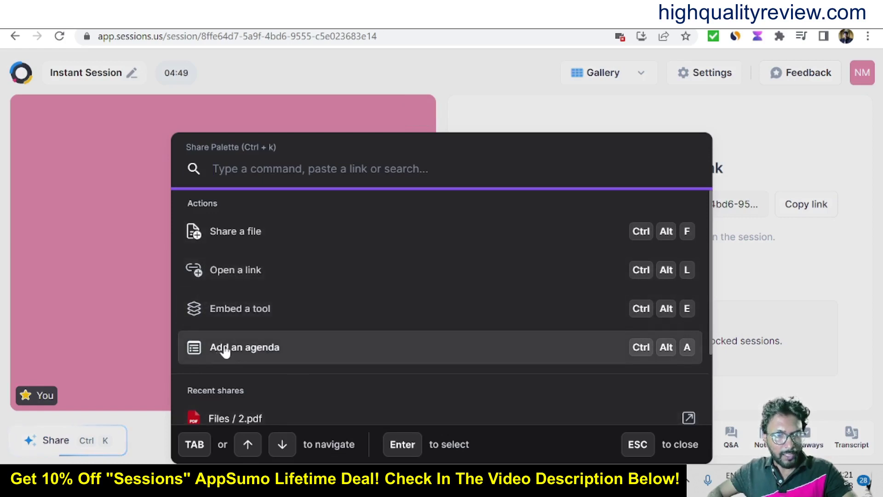
Browse the Embed a tool list and select Whiteboard by Sessions
left_click(229, 311)
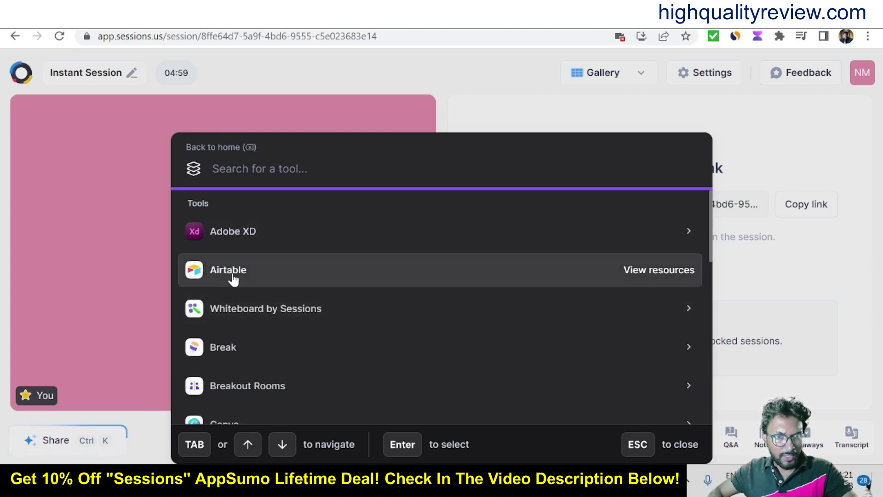
scroll(276, 349, "down", 2)
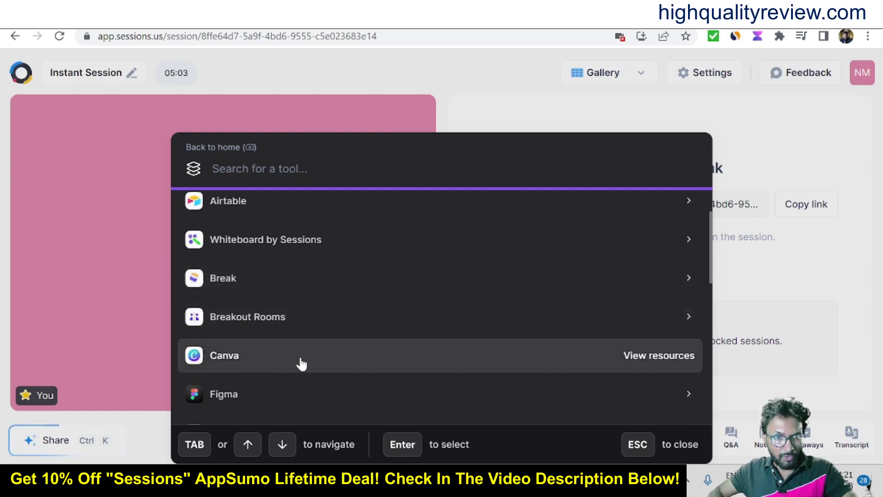
scroll(295, 354, "down", 4)
scroll(263, 334, "down", 3)
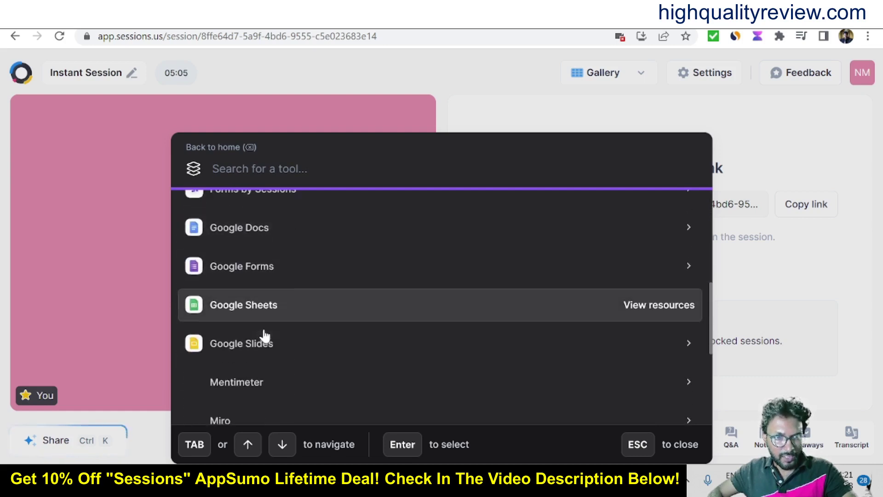
scroll(346, 351, "down", 1)
scroll(349, 351, "down", 1)
scroll(350, 348, "down", 2)
scroll(349, 348, "up", 5)
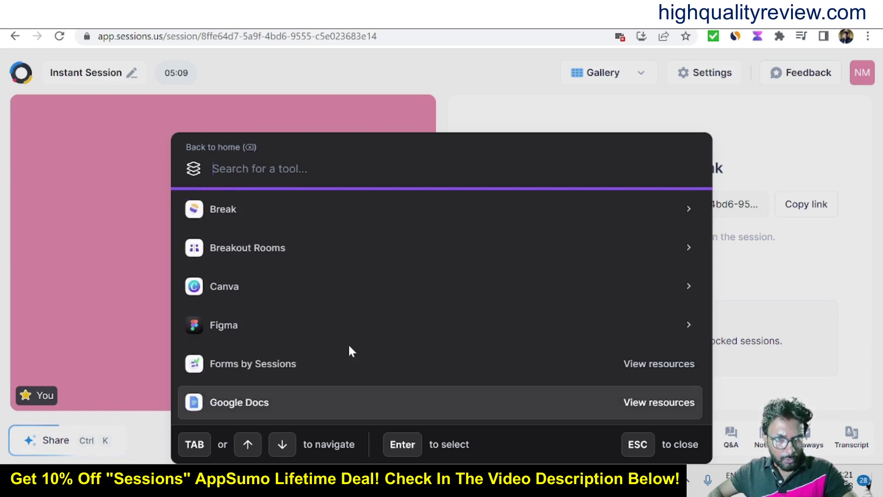
scroll(348, 351, "up", 3)
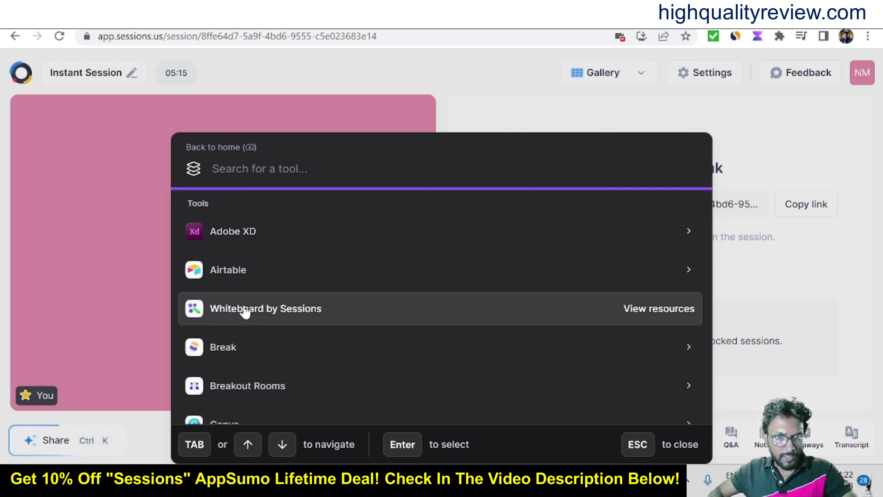
left_click(245, 310)
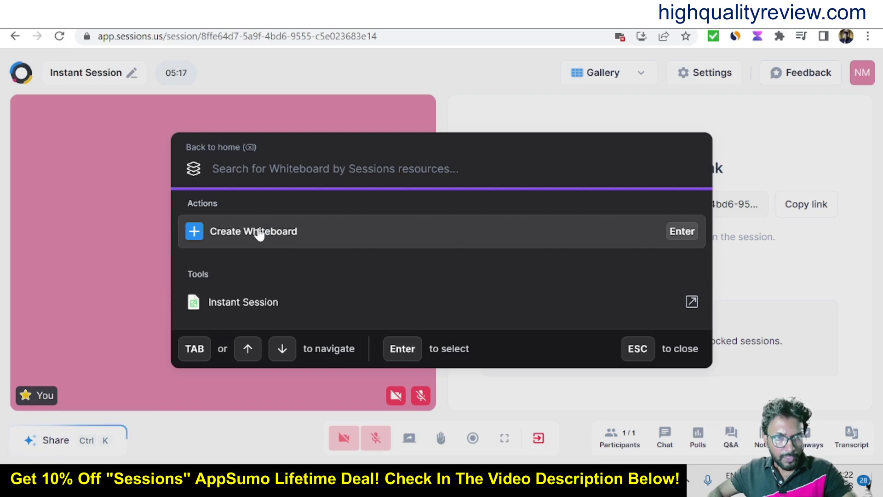
Create a new whiteboard with a diagonal straight line and a rounded rectangle beside it
left_click(259, 232)
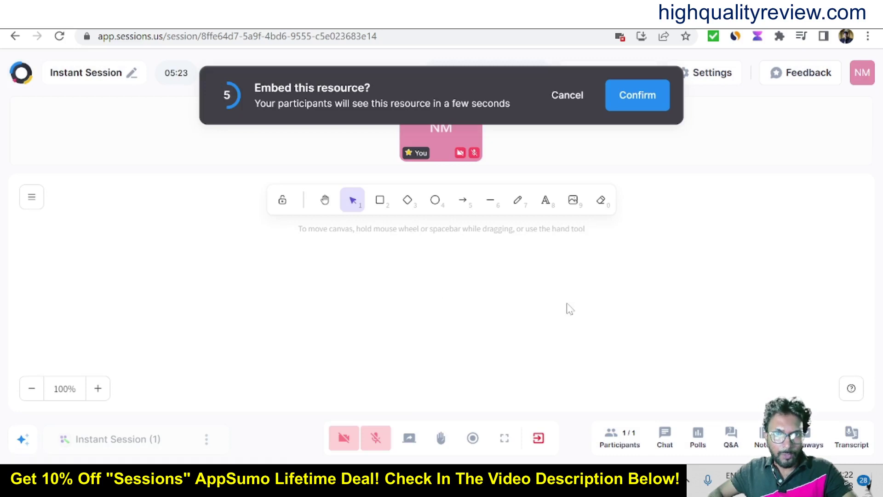
left_click(490, 200)
left_click_drag(376, 342, 508, 280)
left_click(388, 267)
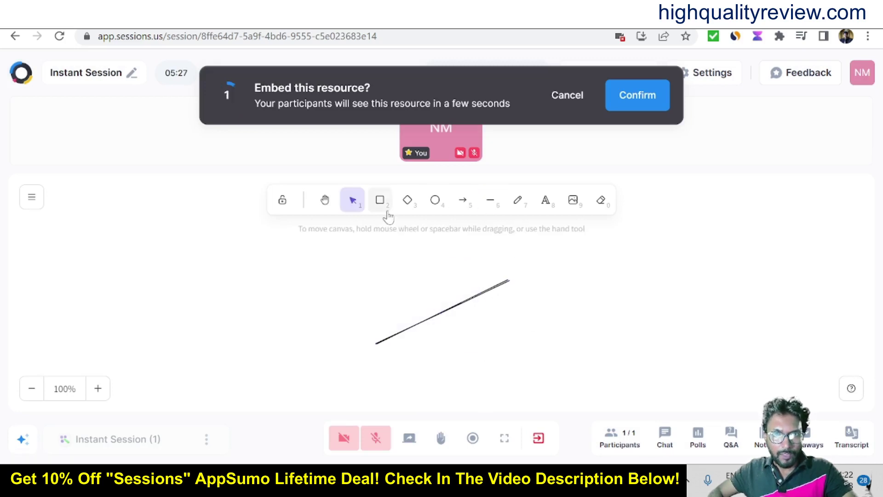
left_click(380, 200)
left_click_drag(345, 262, 410, 325)
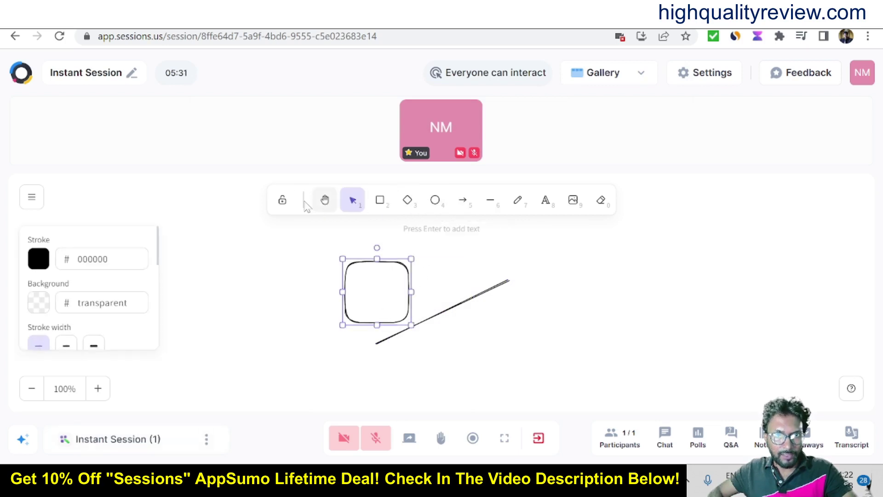
Pan the canvas slightly and draw four freehand pencil strokes right of the rectangle
left_click(325, 200)
left_click_drag(439, 337, 423, 325)
left_click_drag(471, 300, 488, 327)
mouse_move(392, 344)
left_mouse_down()
mouse_move(434, 264)
mouse_move(398, 335)
left_mouse_up()
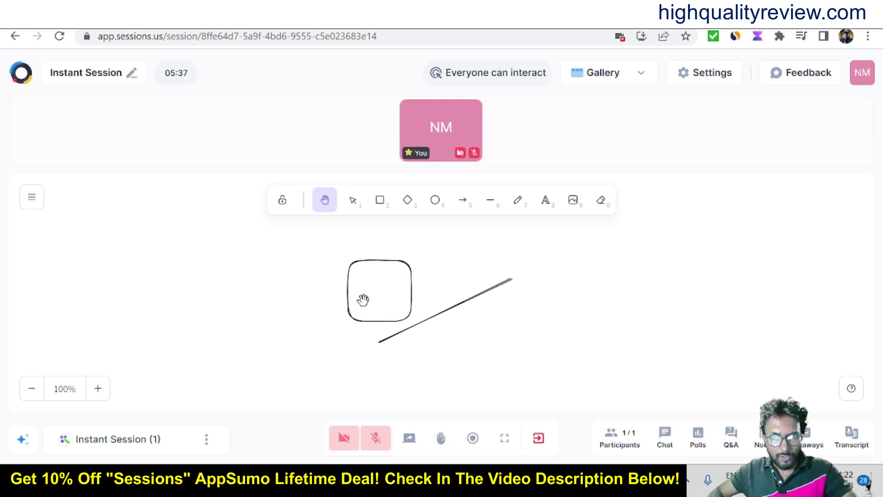
left_click(517, 200)
left_click_drag(427, 267, 522, 281)
left_click_drag(493, 254, 483, 340)
left_click_drag(551, 312, 448, 337)
left_click_drag(490, 374, 440, 315)
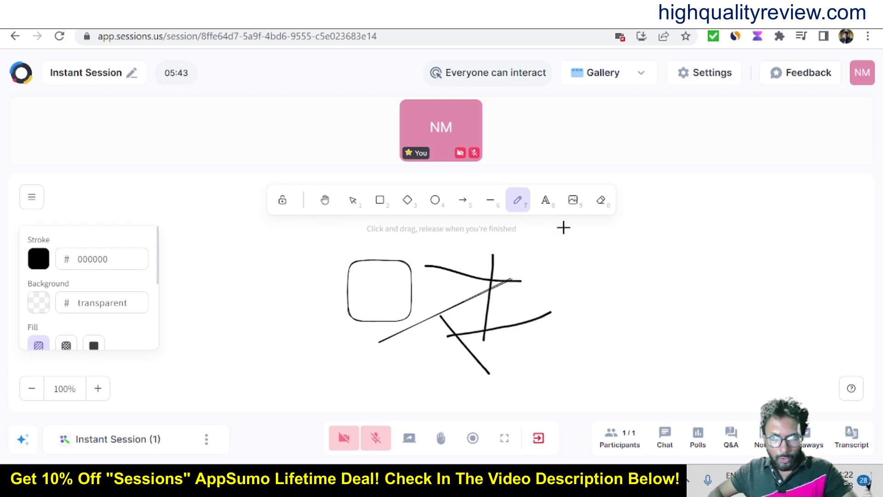
Add the text 'hfghgfhgfh' left of the rectangle, then start and cancel an image insert
left_click(545, 200)
left_click(313, 271)
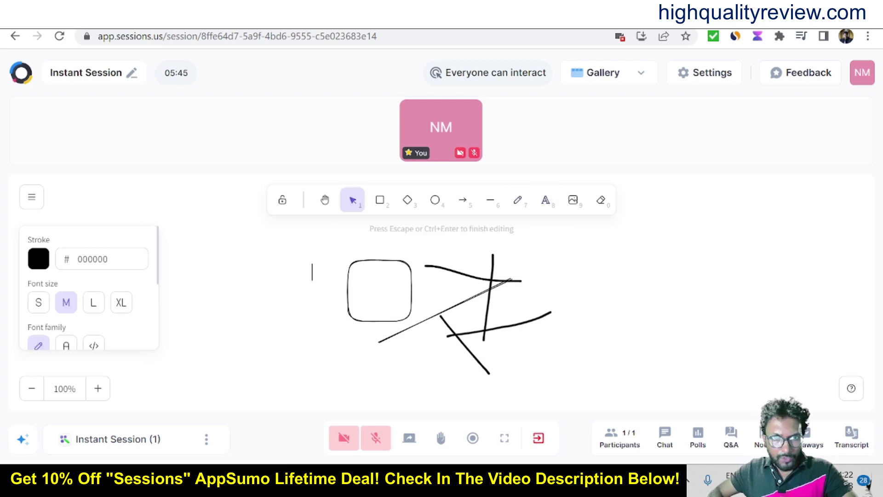
type("hfghgfhgfh")
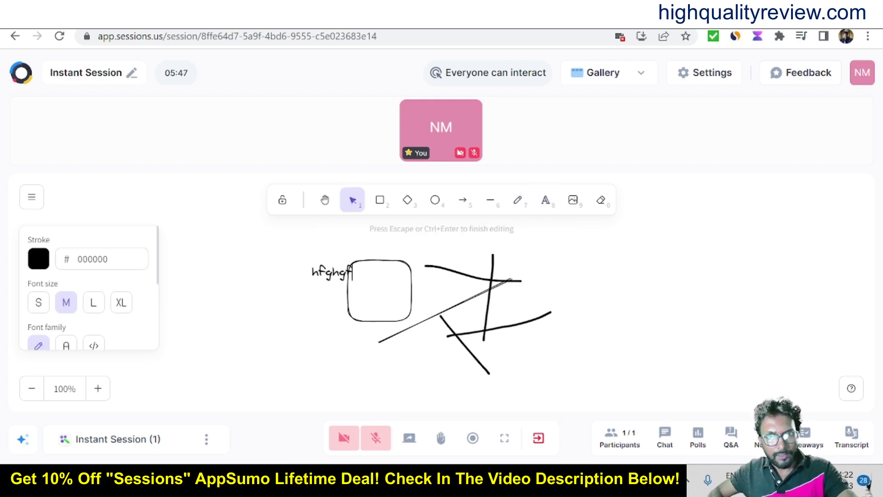
left_click(573, 203)
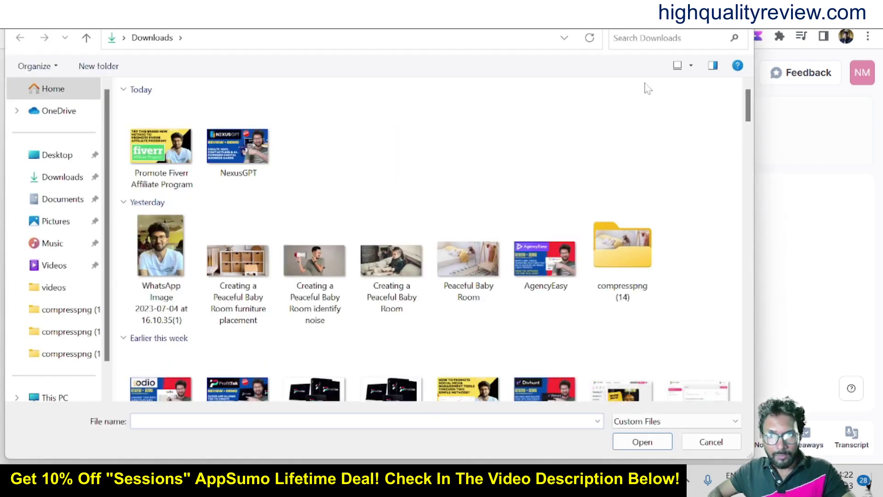
key("Escape")
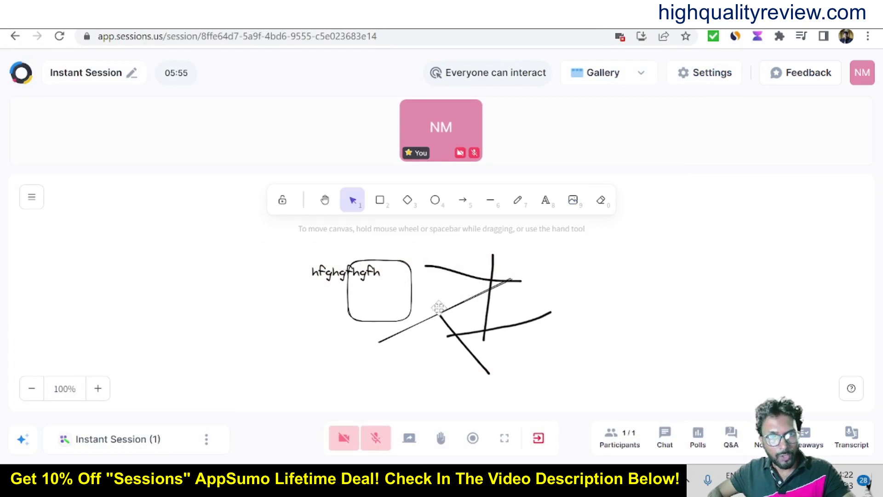
Erase the diagonal line, pen strokes, rounded rectangle and text line from the whiteboard
left_click(601, 200)
left_click_drag(458, 304, 465, 270)
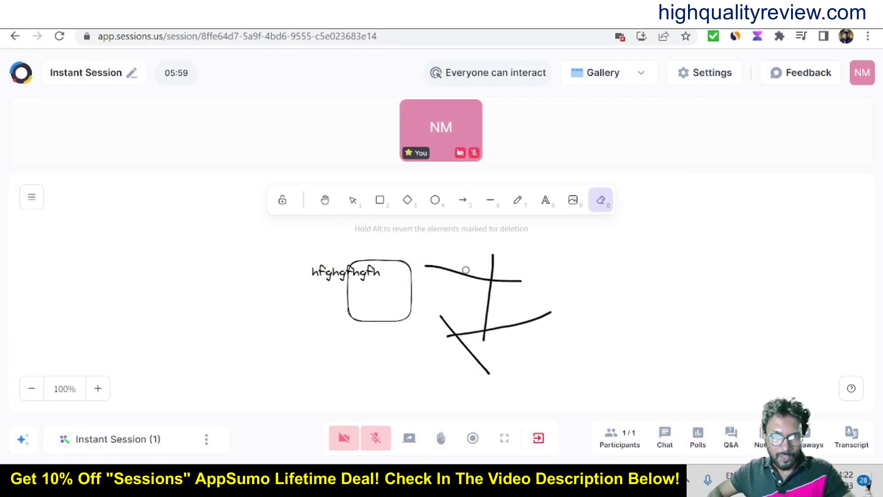
left_click(461, 269)
left_click(411, 290)
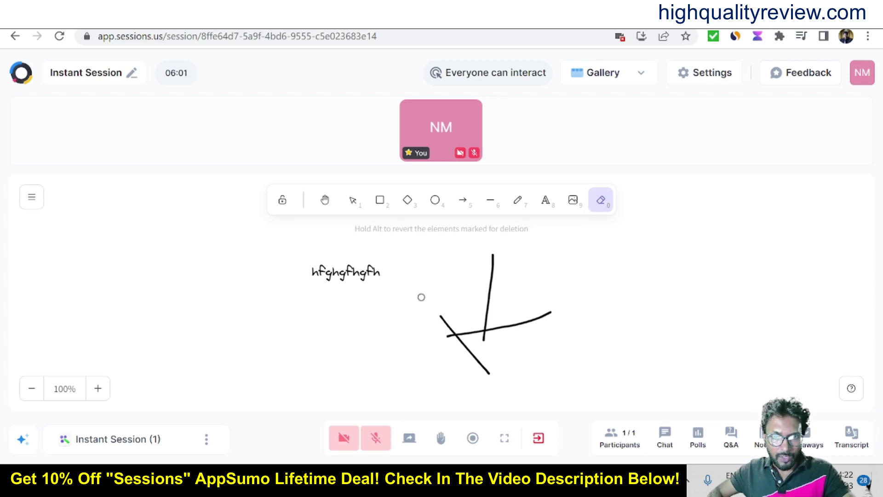
left_click(491, 282)
left_click(494, 332)
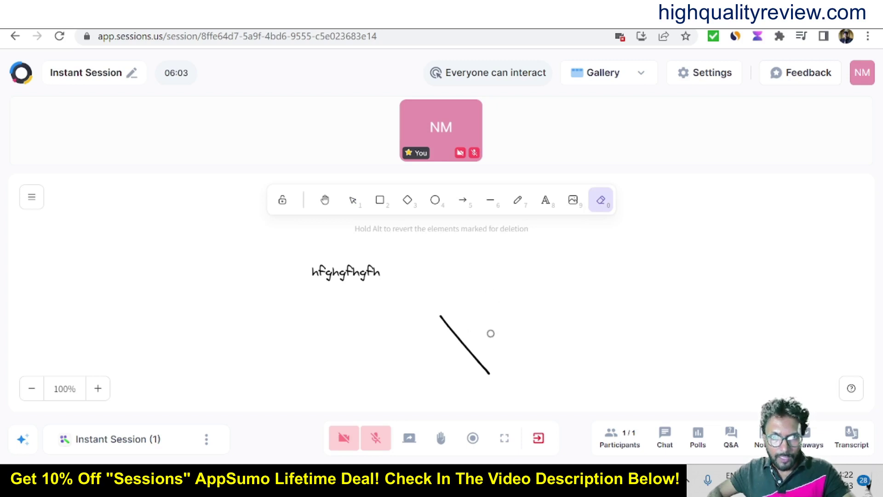
left_click(473, 357)
left_click(364, 270)
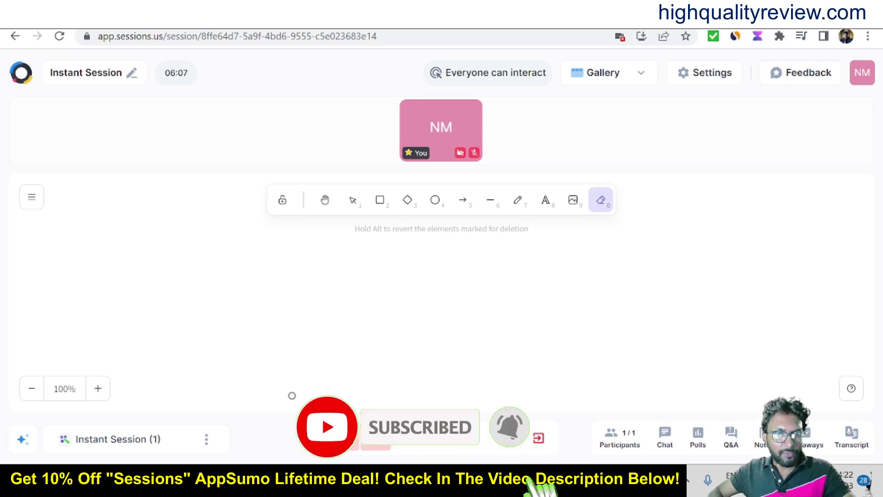
left_click(206, 440)
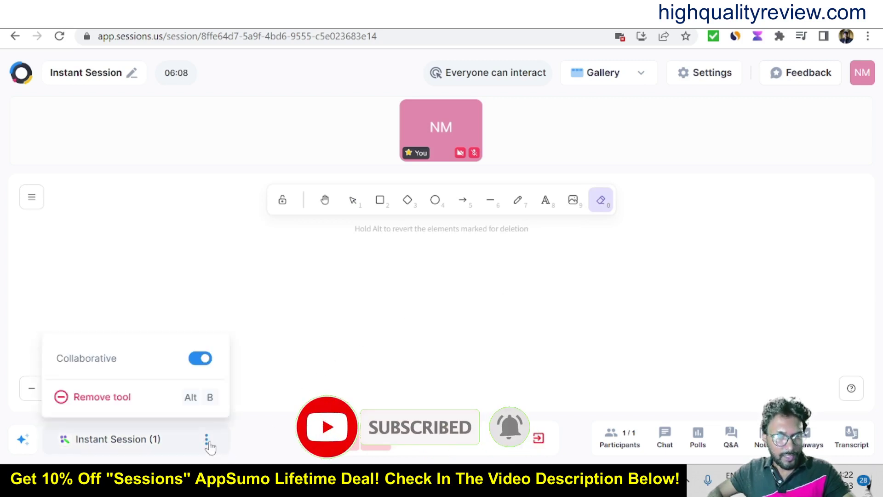
Remove the embedded whiteboard tool, then start a New agenda via Share > Add an agenda
left_click(115, 398)
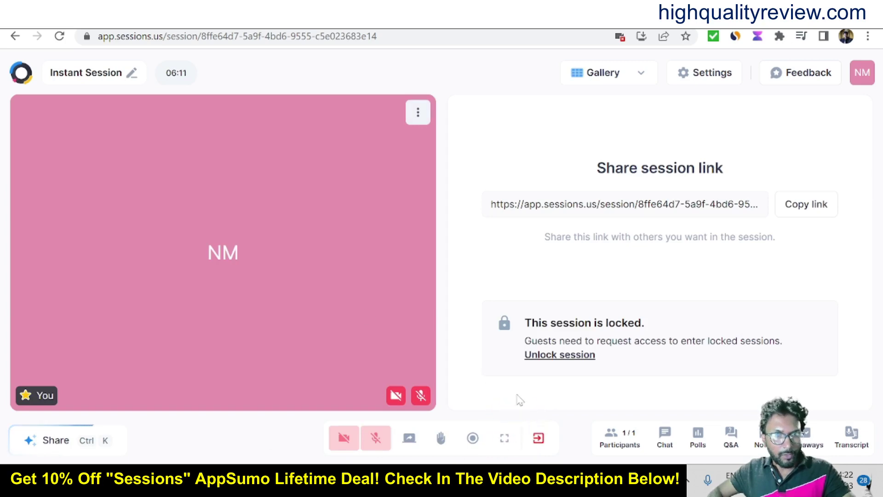
left_click(55, 443)
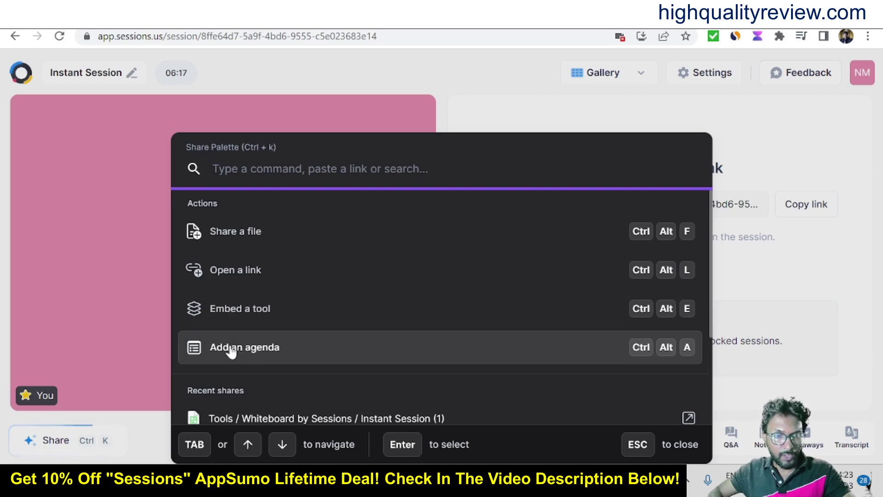
left_click(231, 351)
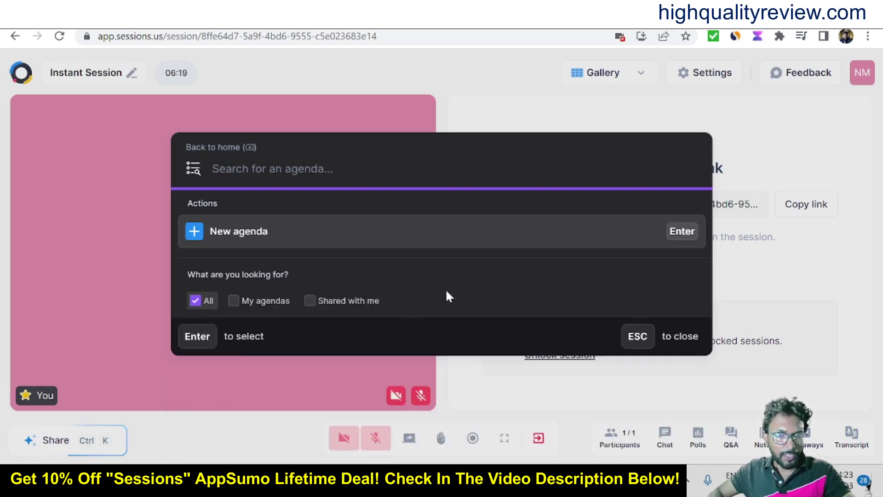
left_click(247, 234)
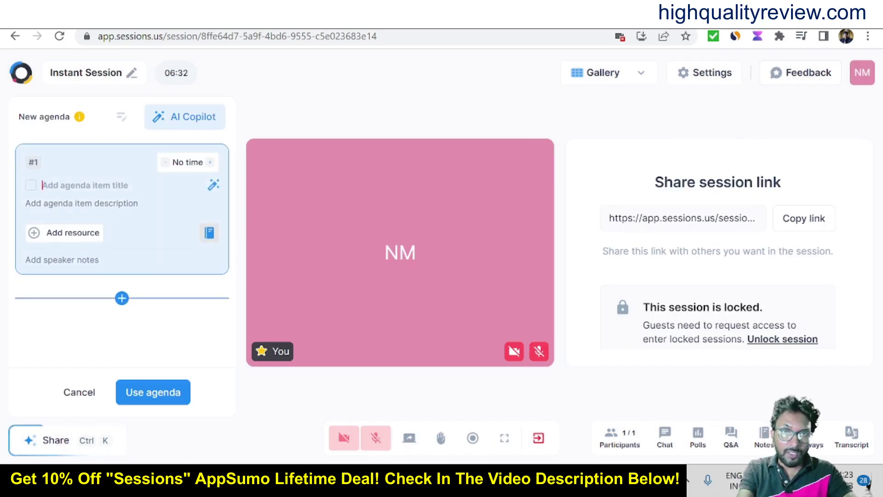
Title the first agenda item 'customer relationship', copy that title, and bring up AI Copilot
type("custimer")
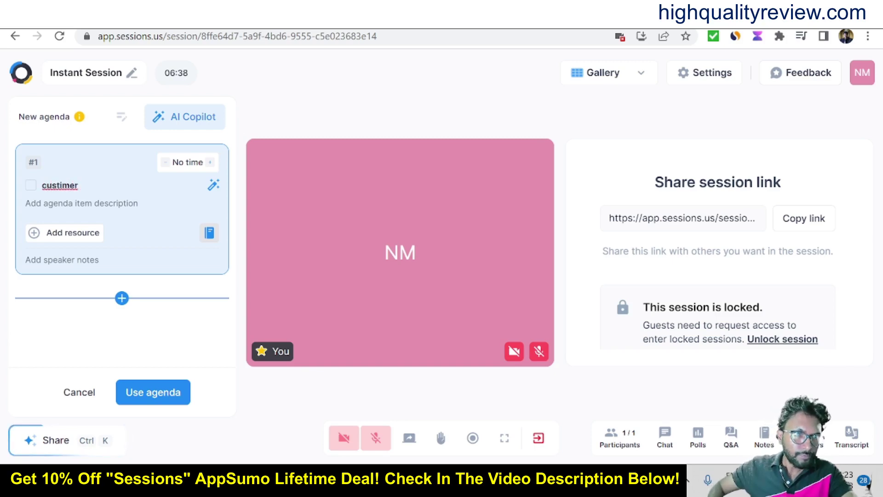
key("BackSpace")
key("BackSpace")
key("BackSpace")
key("BackSpace")
type("omer")
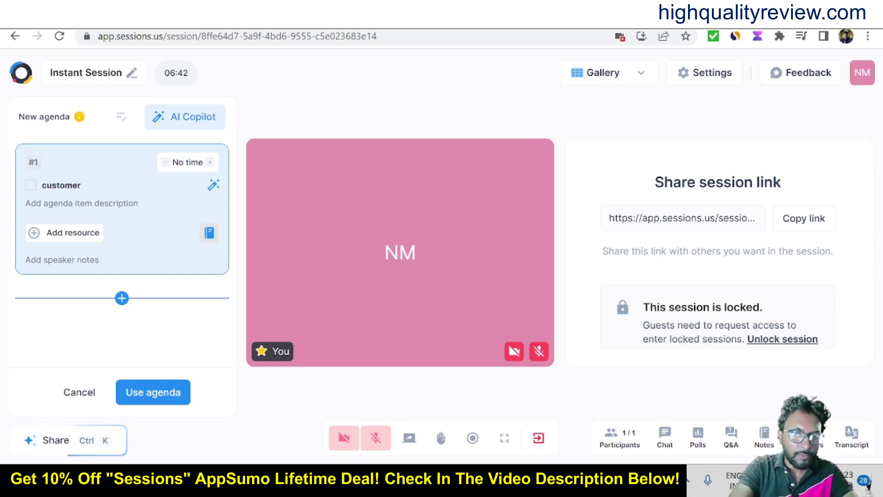
type(" relati")
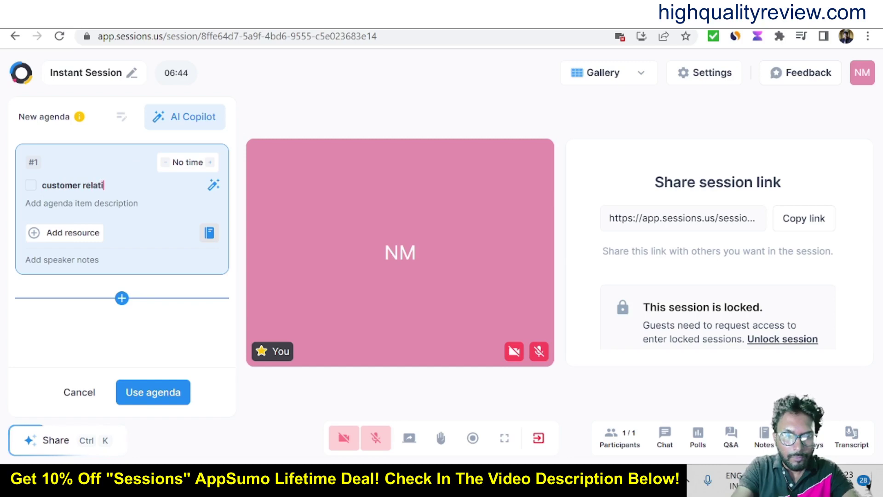
type("onship")
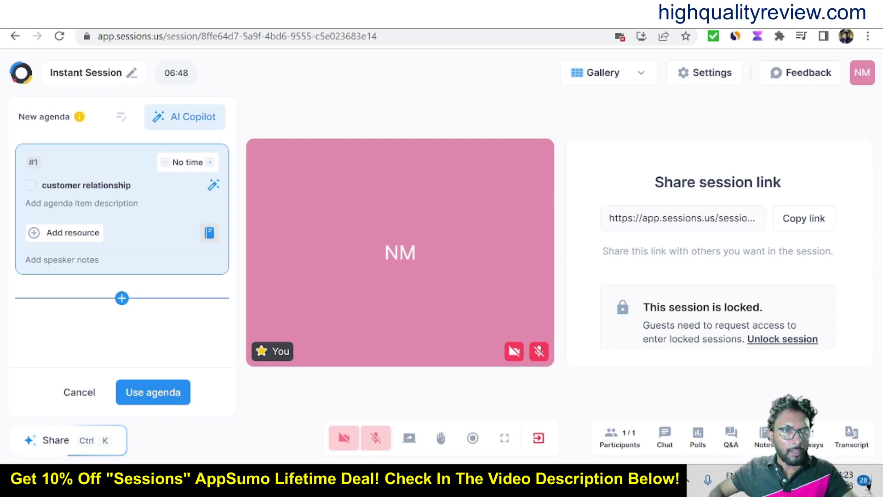
left_click_drag(132, 185, 41, 187)
key("ctrl+c")
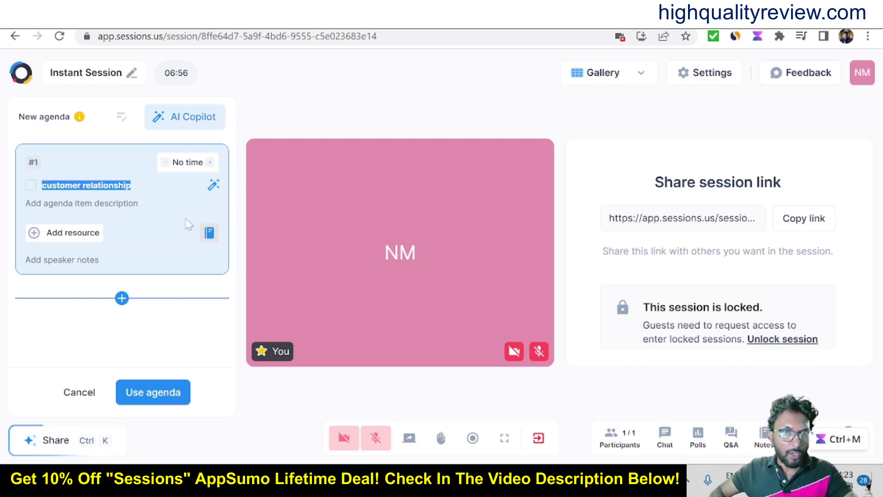
left_click(195, 121)
Generate an eight-item AI agenda from 'customer relationship' and choose Use agenda
left_click(166, 208)
key("ctrl+v")
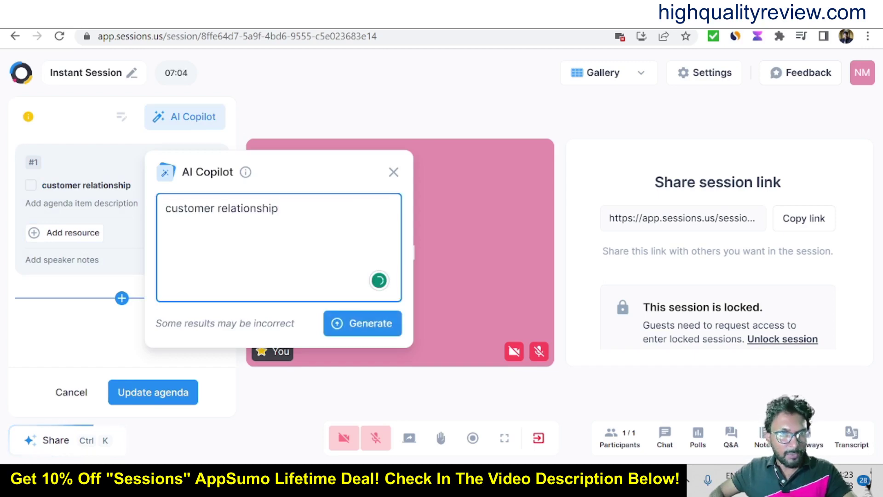
left_click(371, 331)
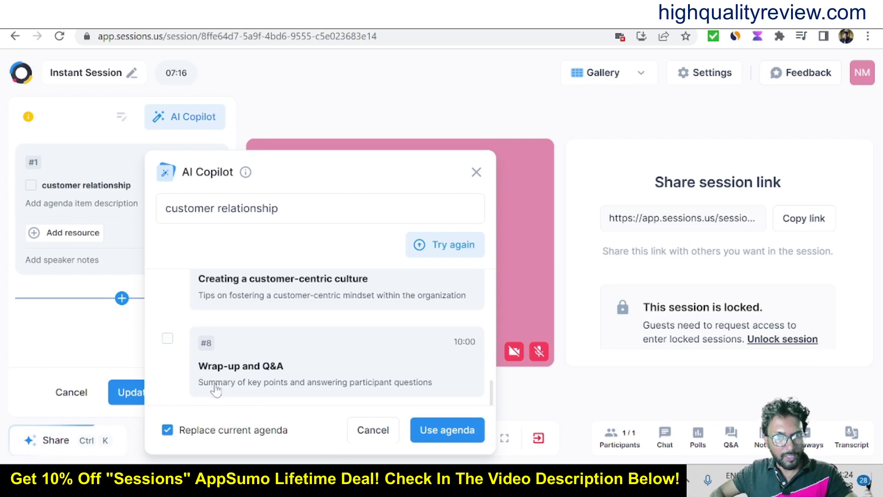
scroll(416, 353, "up", 13)
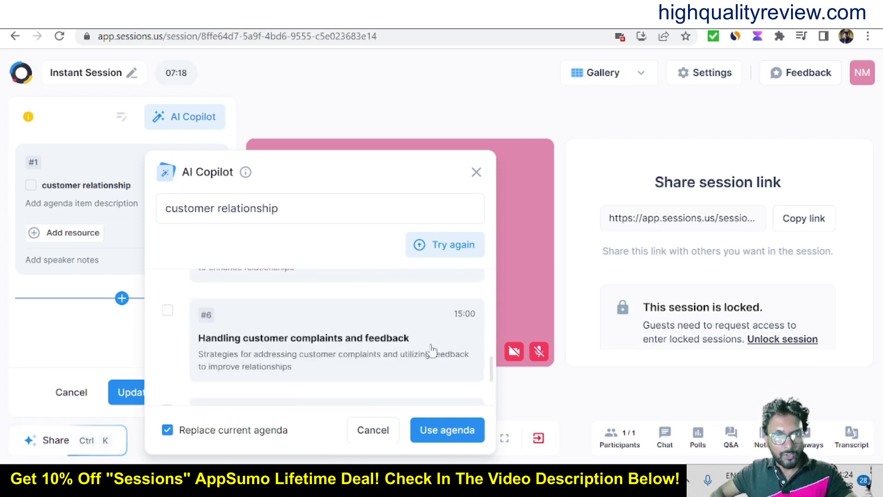
scroll(358, 343, "down", 13)
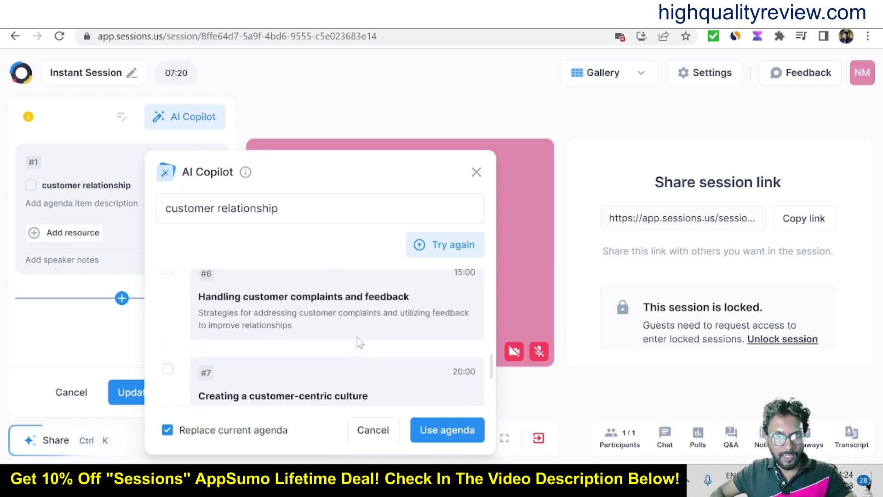
left_click(444, 432)
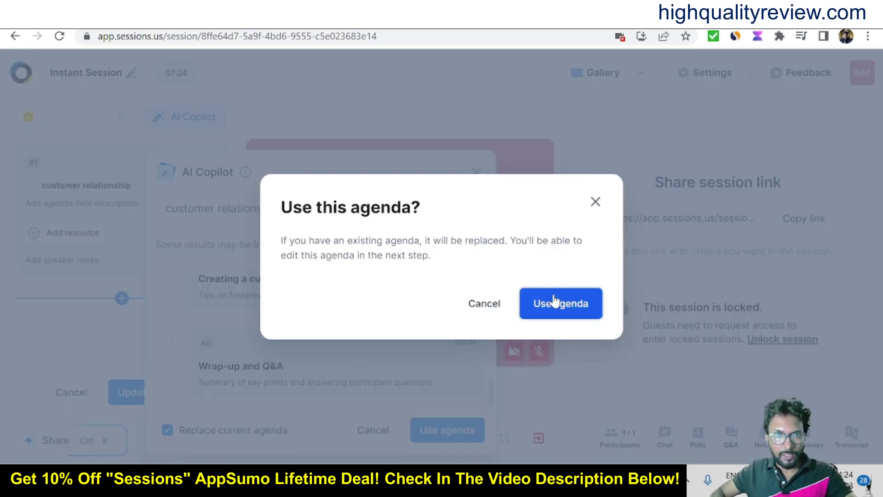